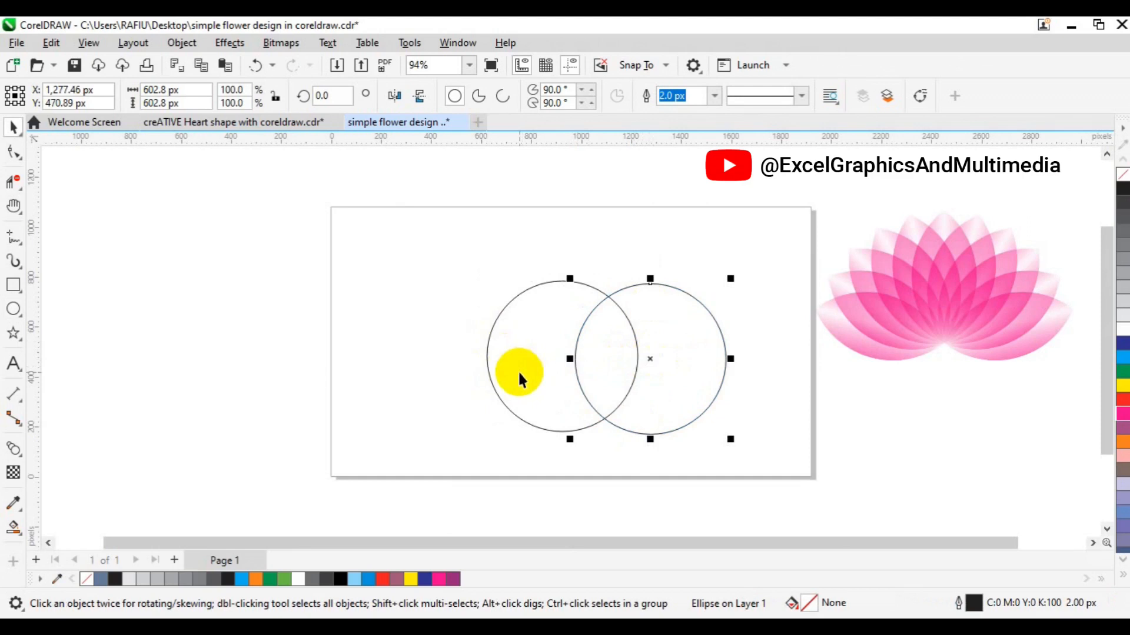
Step: Align the two circles on a common horizontal centre line and create a filled petal from their overlap with Smart Fill
{"action": "left_click", "coordinate": [520, 376], "text": "shift"}
{"action": "key", "text": "e"}
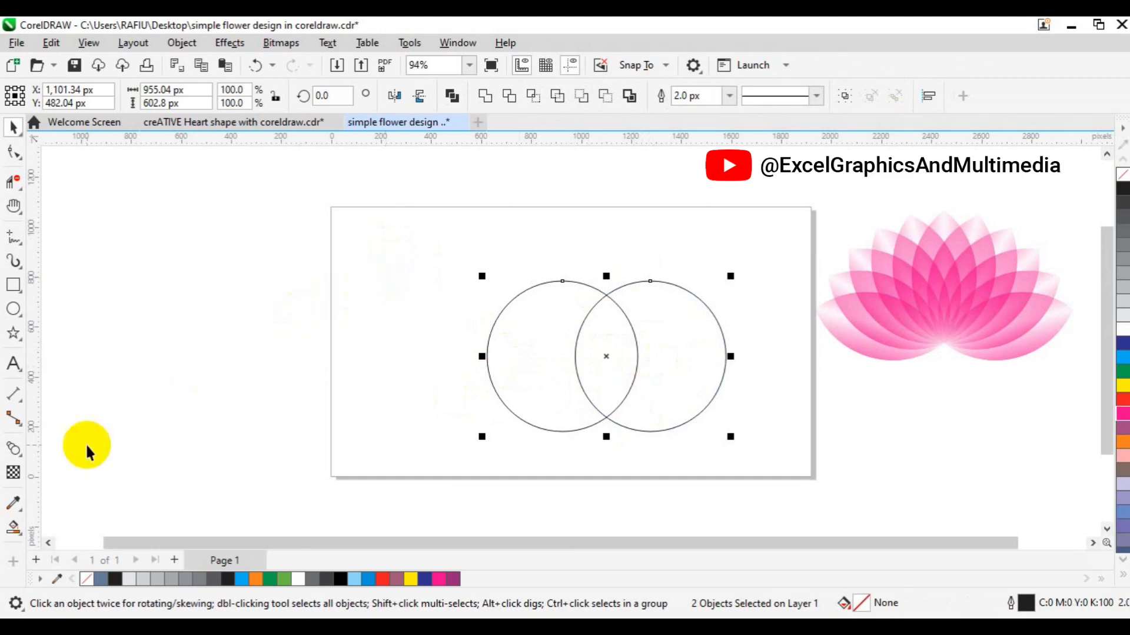
{"action": "left_click", "coordinate": [18, 537]}
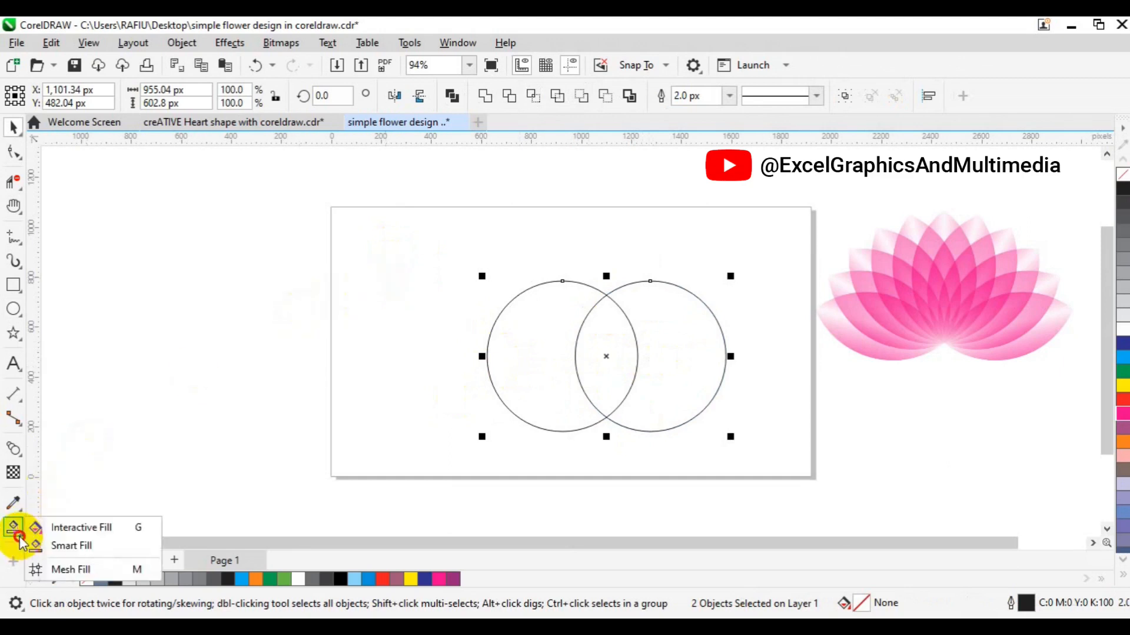
{"action": "left_click", "coordinate": [62, 546]}
{"action": "left_click", "coordinate": [608, 360]}
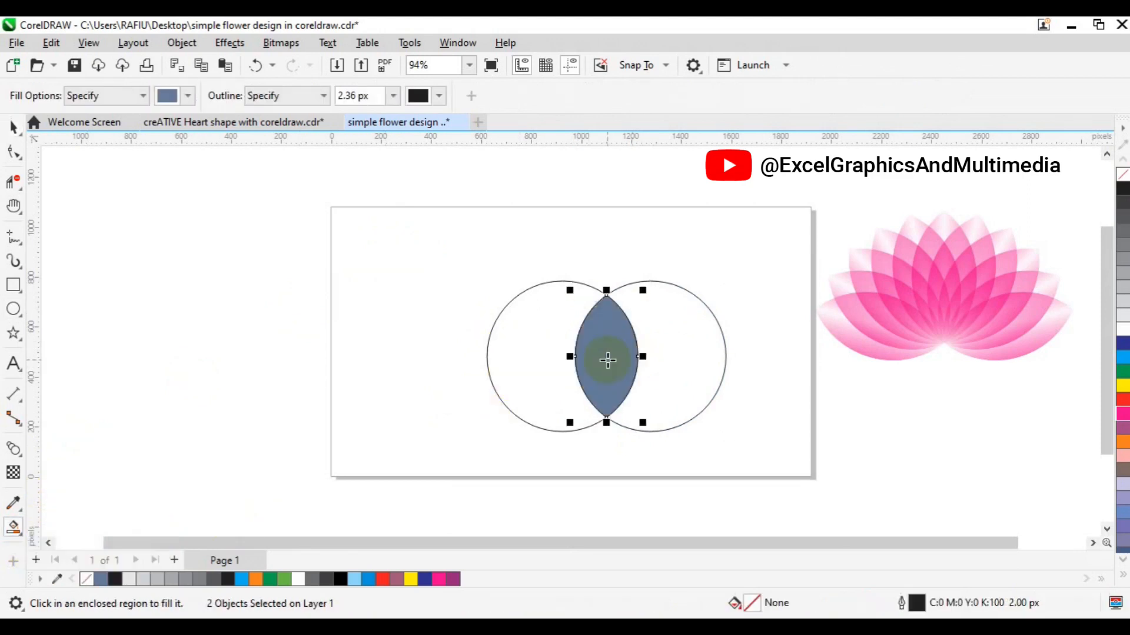
Step: Move the petal shape away from the circles to the page's left edge and remove its outline
{"action": "key", "text": "space"}
{"action": "left_click_drag", "start_coordinate": [608, 360], "coordinate": [317, 375]}
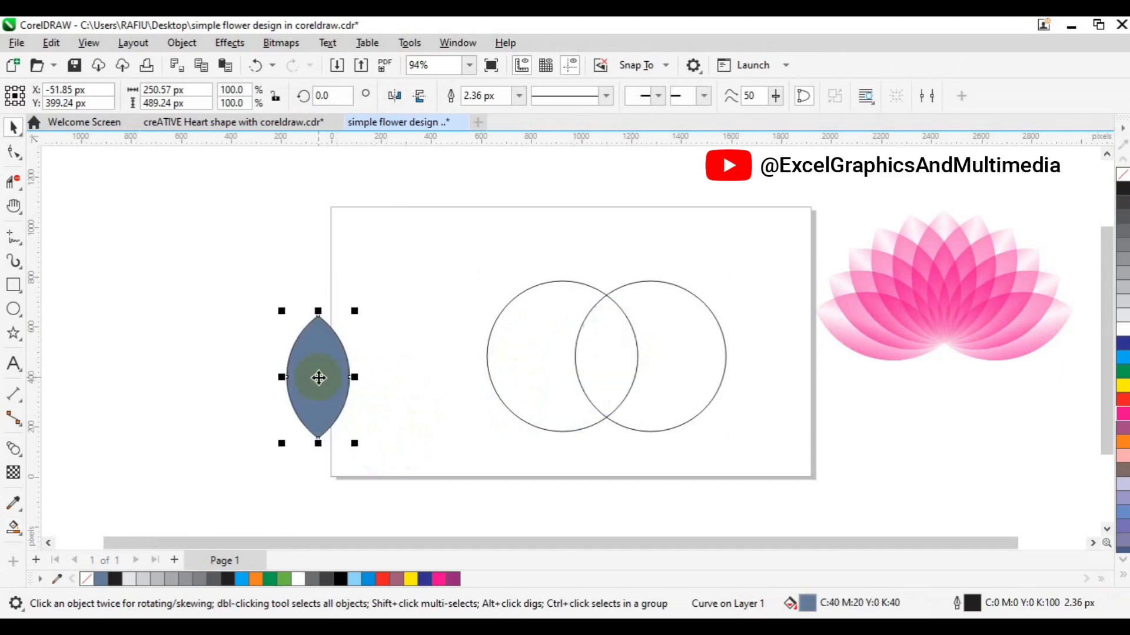
{"action": "right_click", "coordinate": [87, 583]}
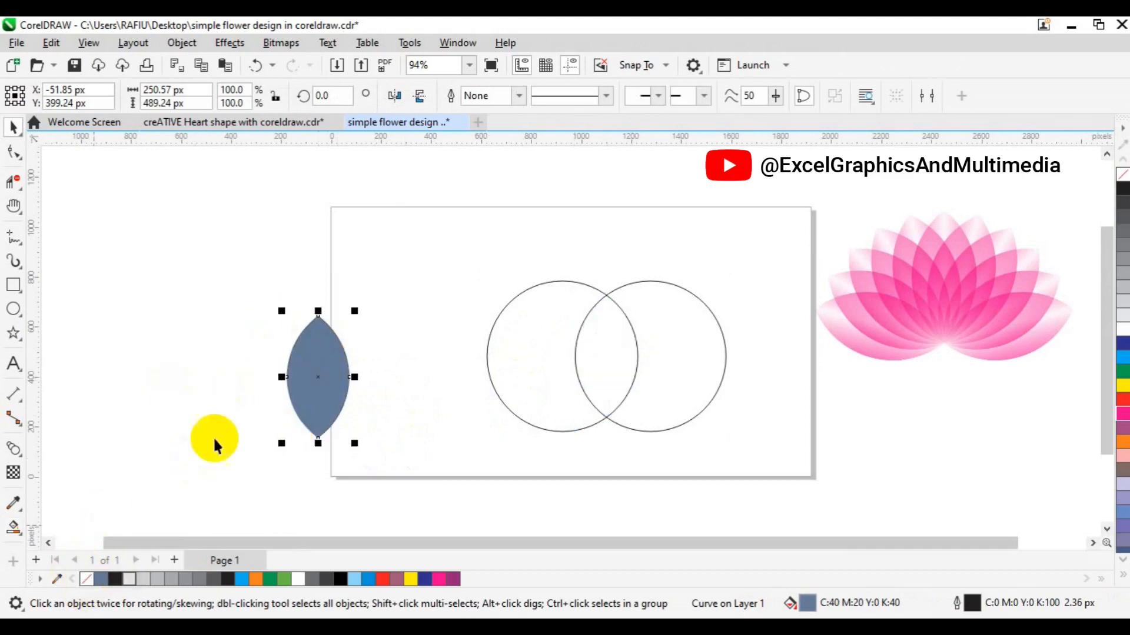
Step: Delete both construction circles and centre the petal on the page
{"action": "left_click_drag", "start_coordinate": [428, 184], "coordinate": [779, 450]}
{"action": "key", "text": "Delete"}
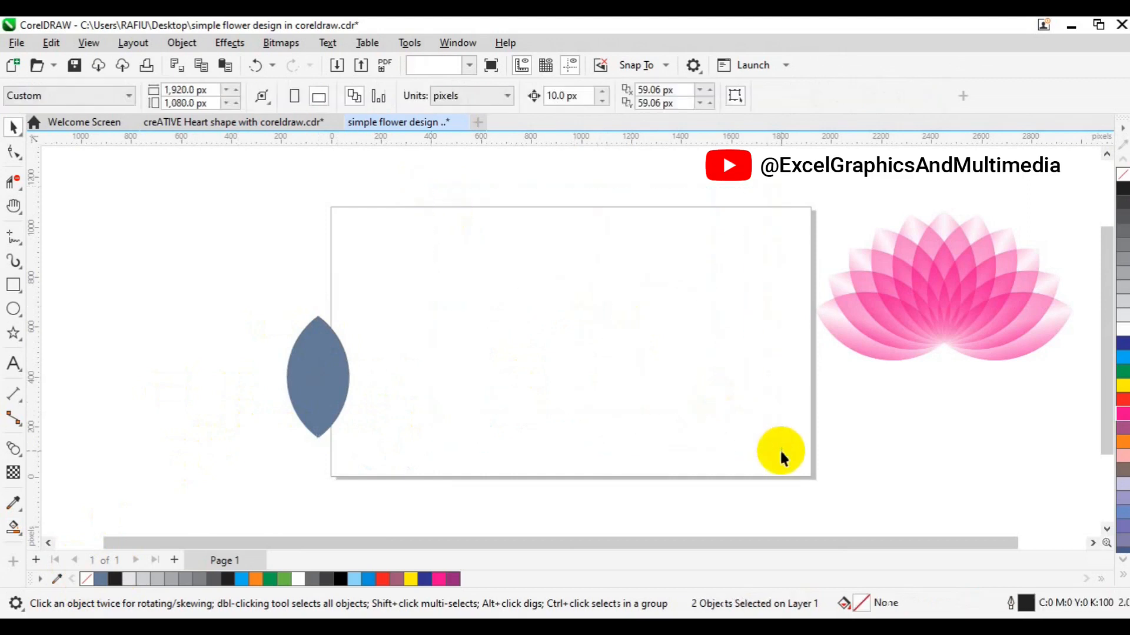
{"action": "left_click", "coordinate": [318, 386]}
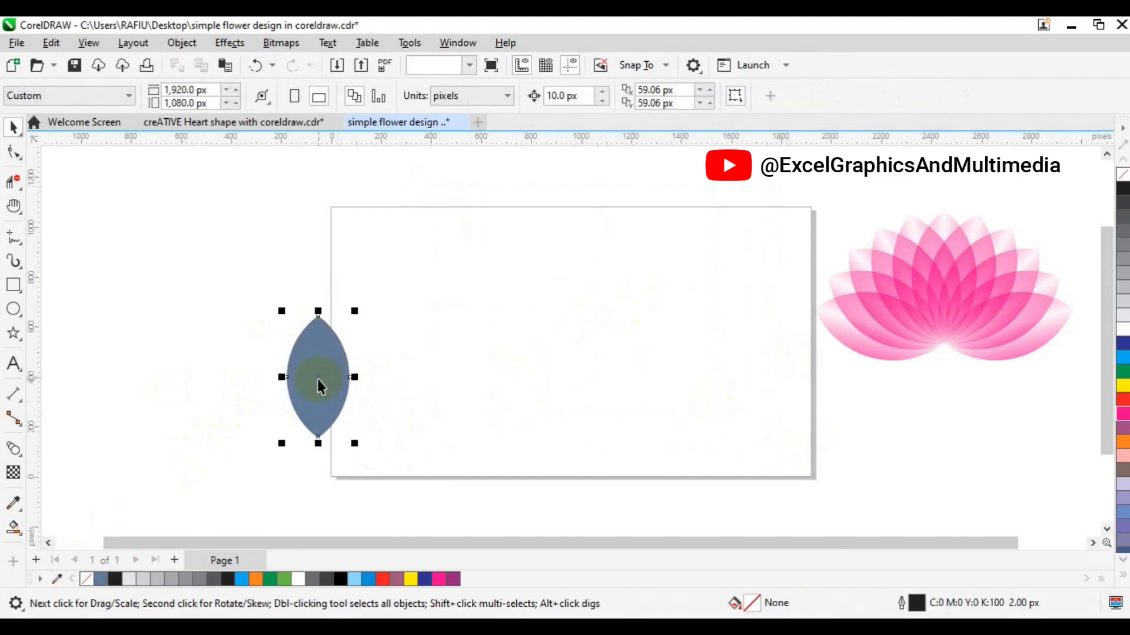
{"action": "key", "text": "p"}
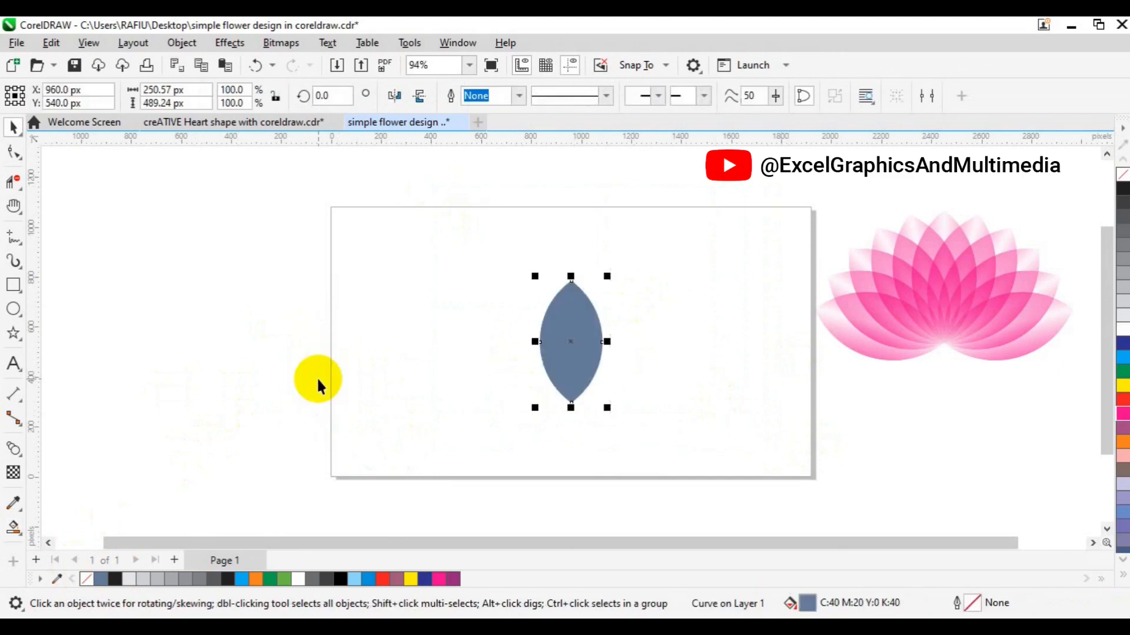
Step: Fill the petal with magenta (C:0 M:100 Y:0 K:0) and apply a 180° linear fountain transparency fading from its left side to its middle
{"action": "left_click", "coordinate": [1123, 416]}
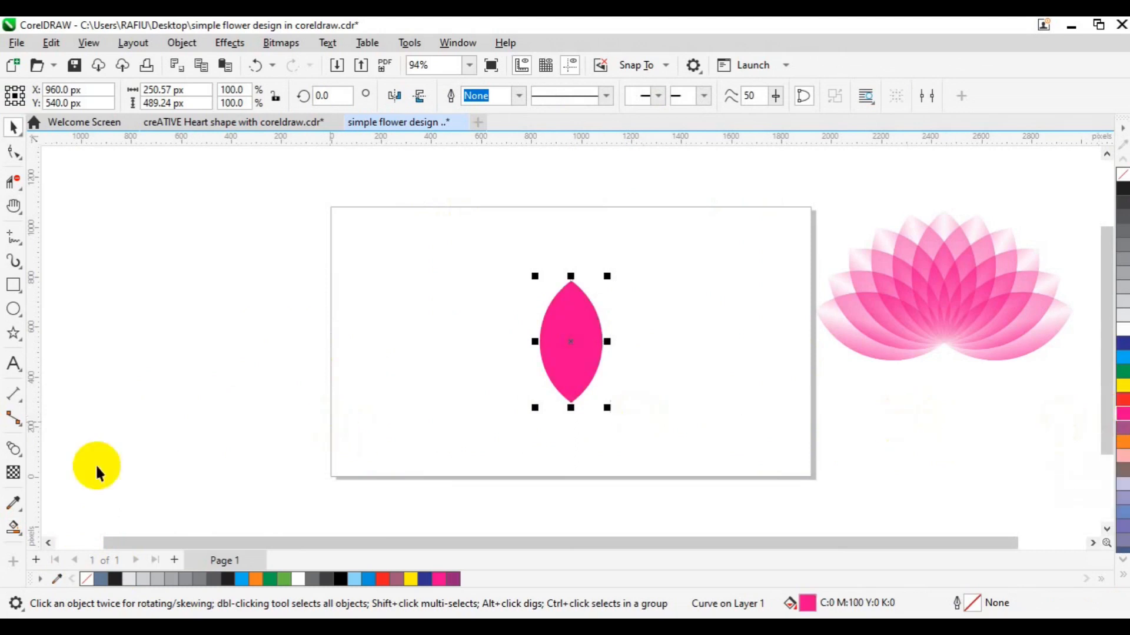
{"action": "left_click", "coordinate": [12, 474]}
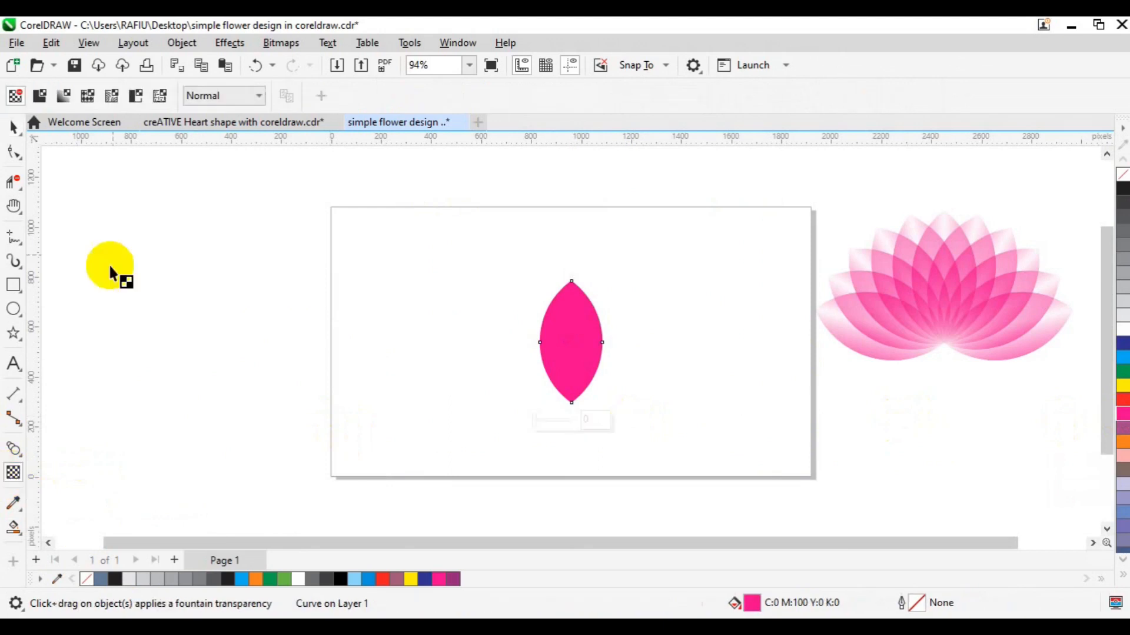
{"action": "left_click", "coordinate": [62, 101]}
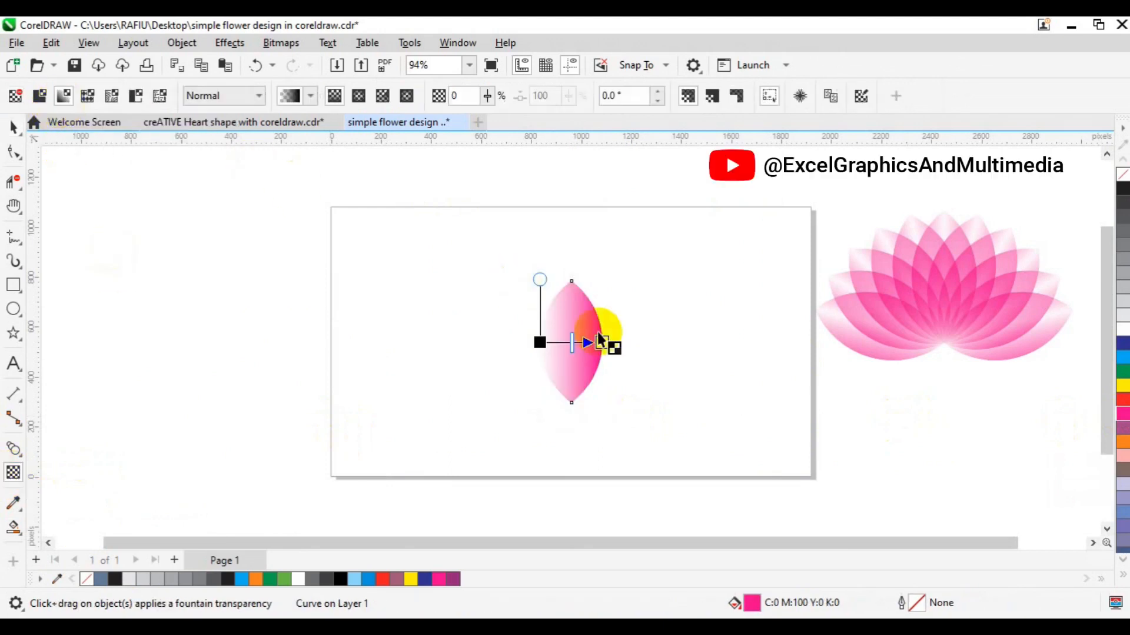
{"action": "left_click_drag", "start_coordinate": [600, 321], "coordinate": [518, 320]}
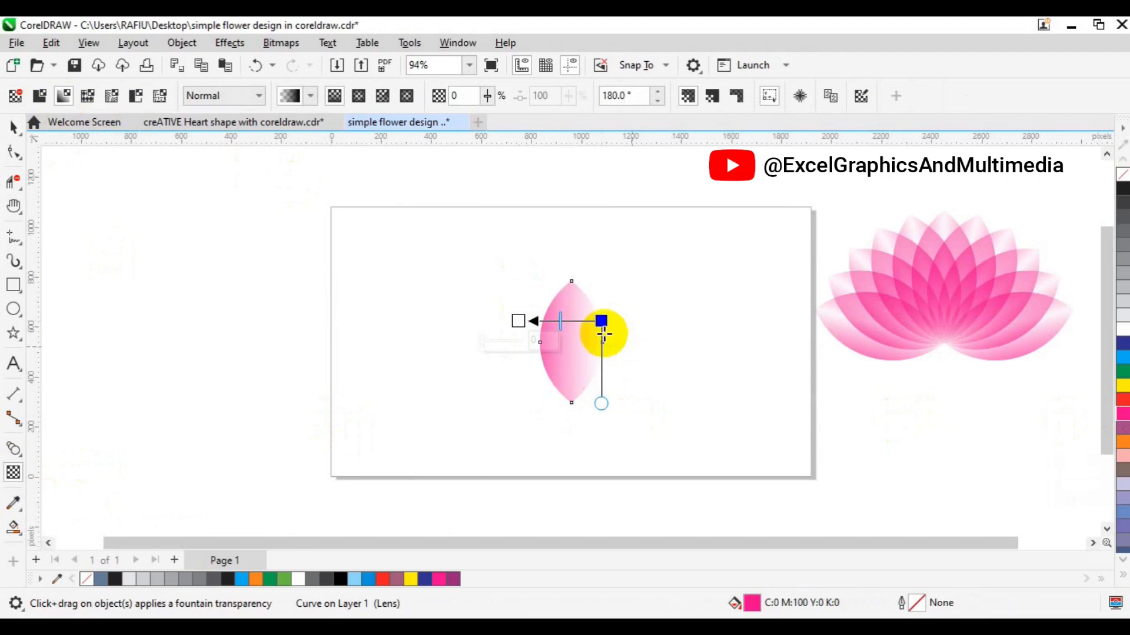
{"action": "left_click_drag", "start_coordinate": [601, 320], "coordinate": [573, 321]}
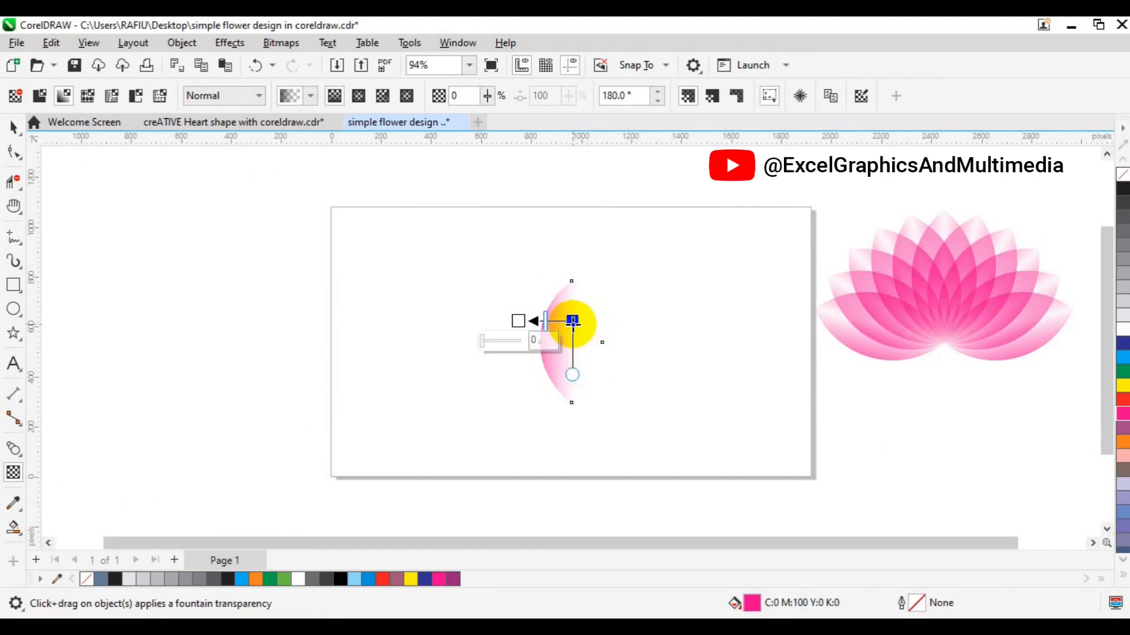
{"action": "key", "text": "space"}
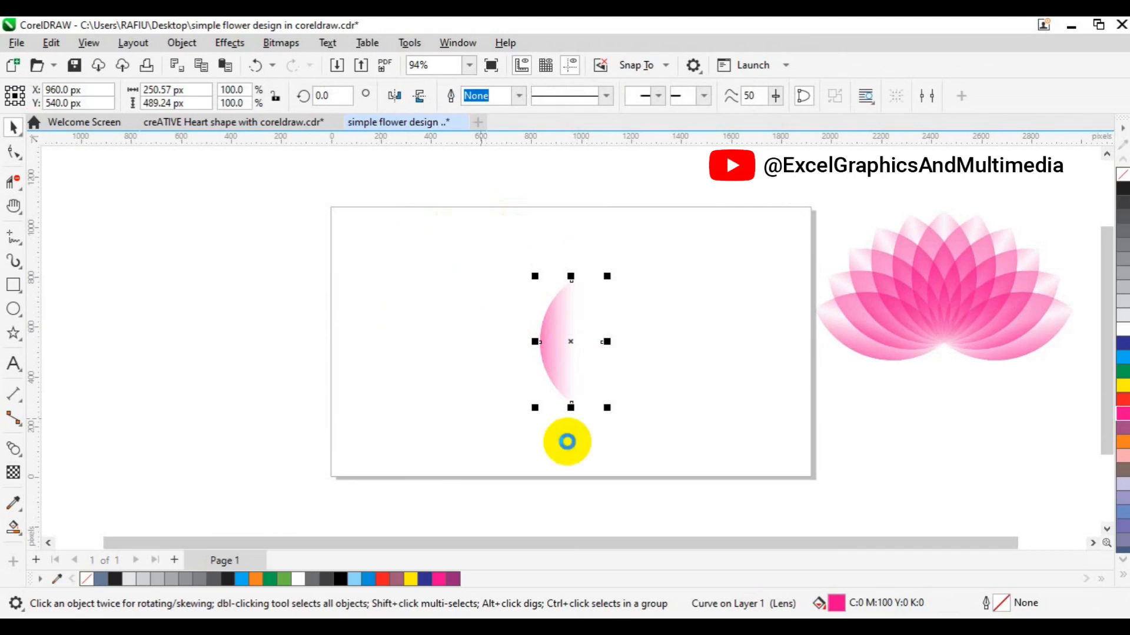
Step: Paste a duplicate of the faded petal in place and mirror it both vertically and horizontally
{"action": "key", "text": "ctrl+v"}
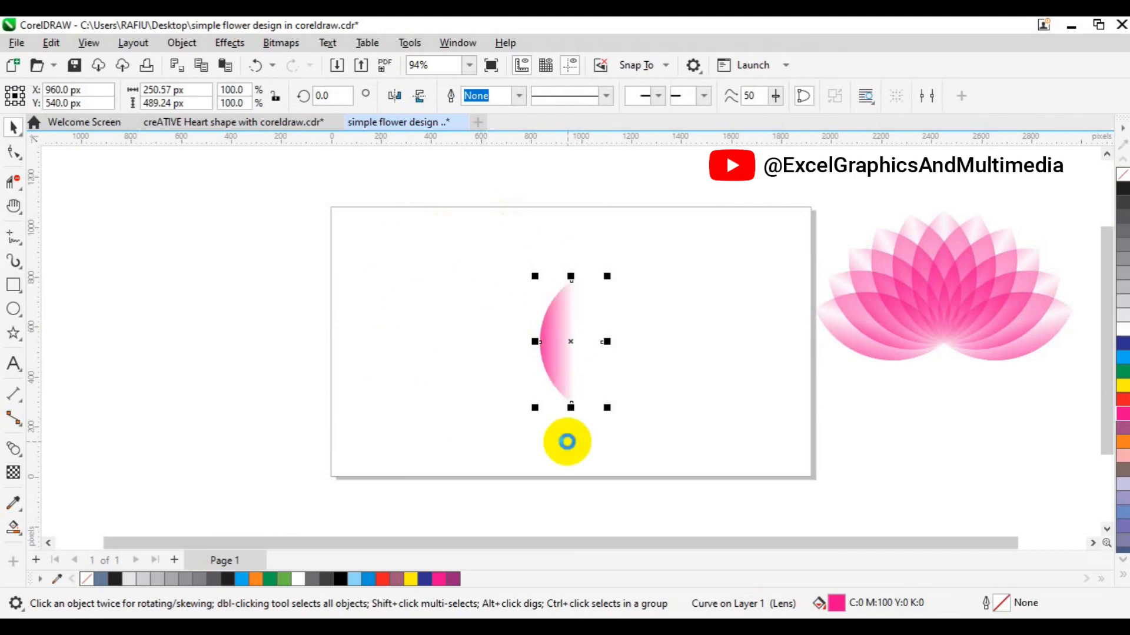
{"action": "left_click", "coordinate": [421, 104]}
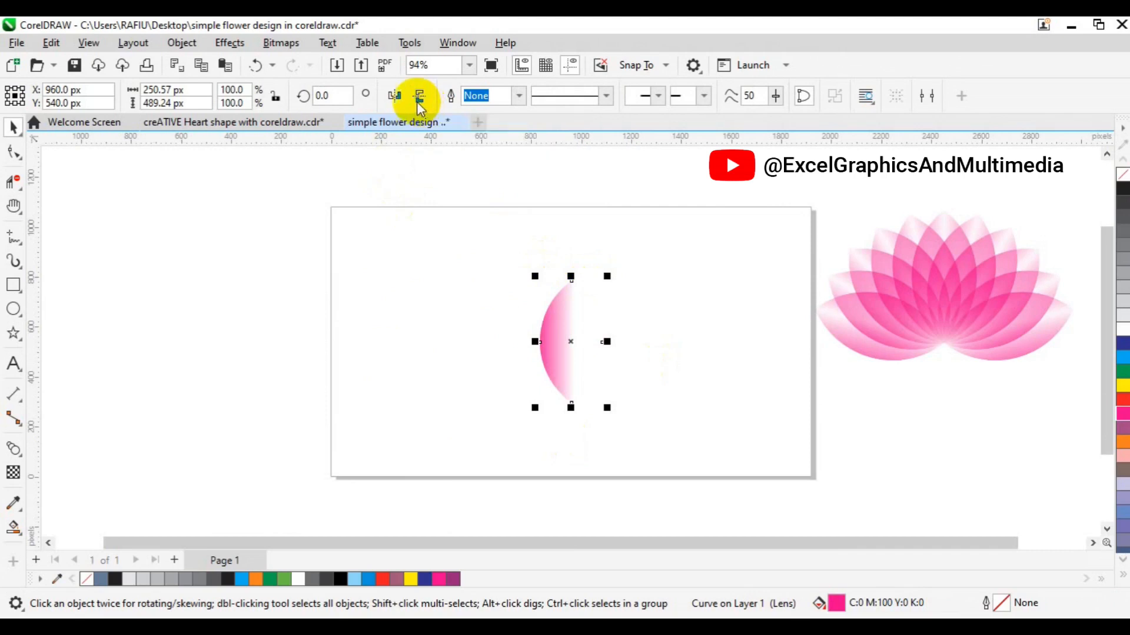
{"action": "left_click", "coordinate": [397, 97]}
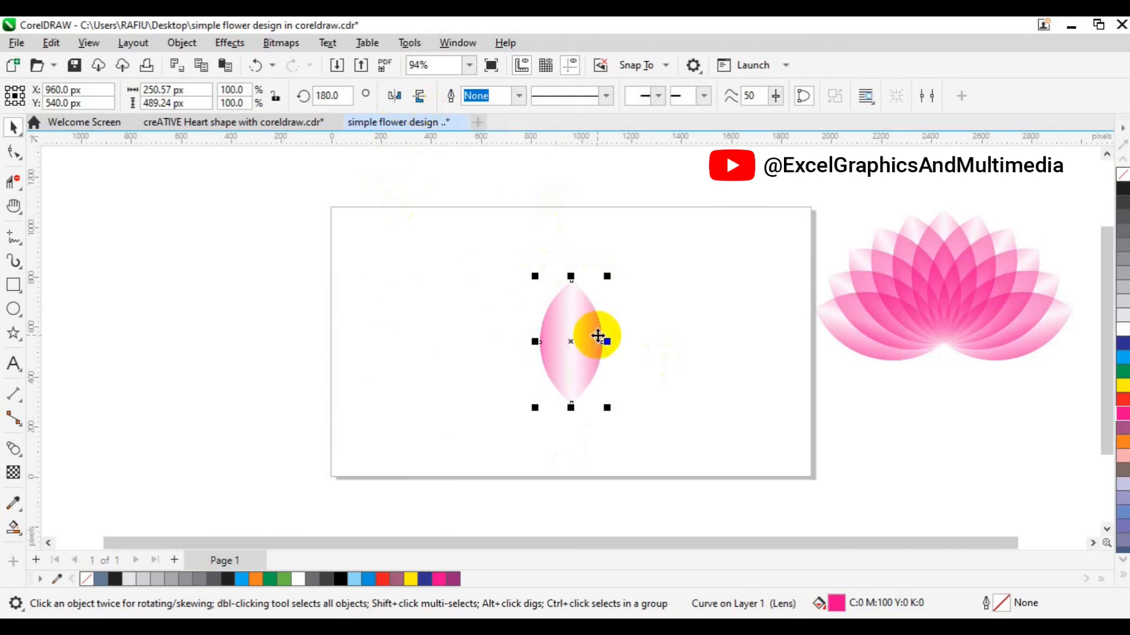
Step: Group the two overlapping faded petal shapes into one petal
{"action": "scroll", "coordinate": [591, 340], "scroll_direction": "up", "scroll_amount": 3}
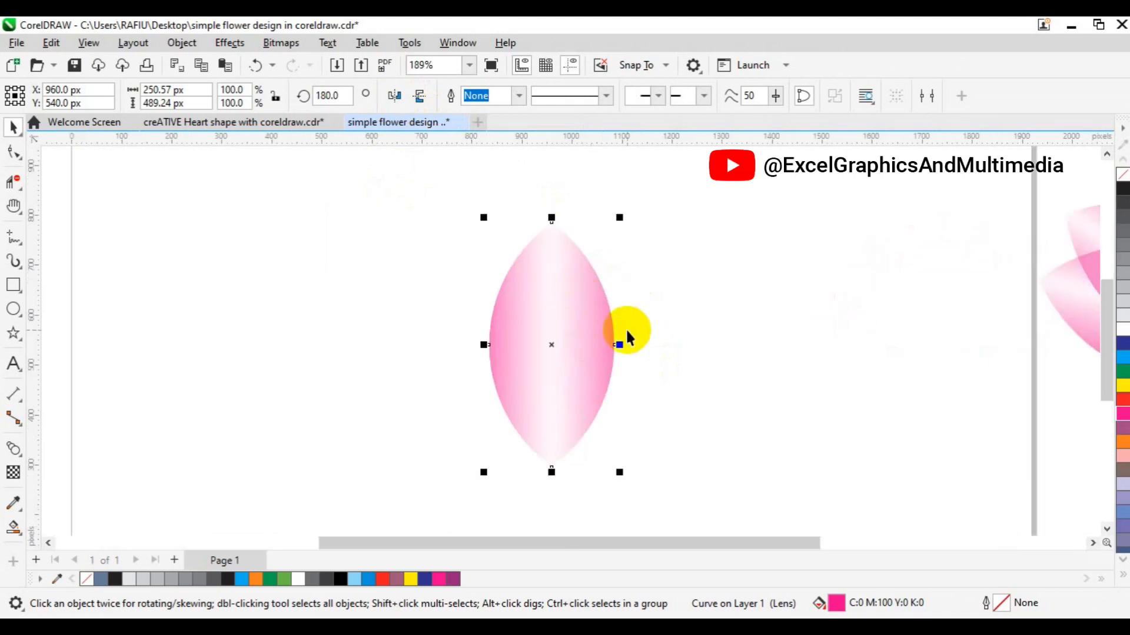
{"action": "scroll", "coordinate": [627, 327], "scroll_direction": "down", "scroll_amount": 3}
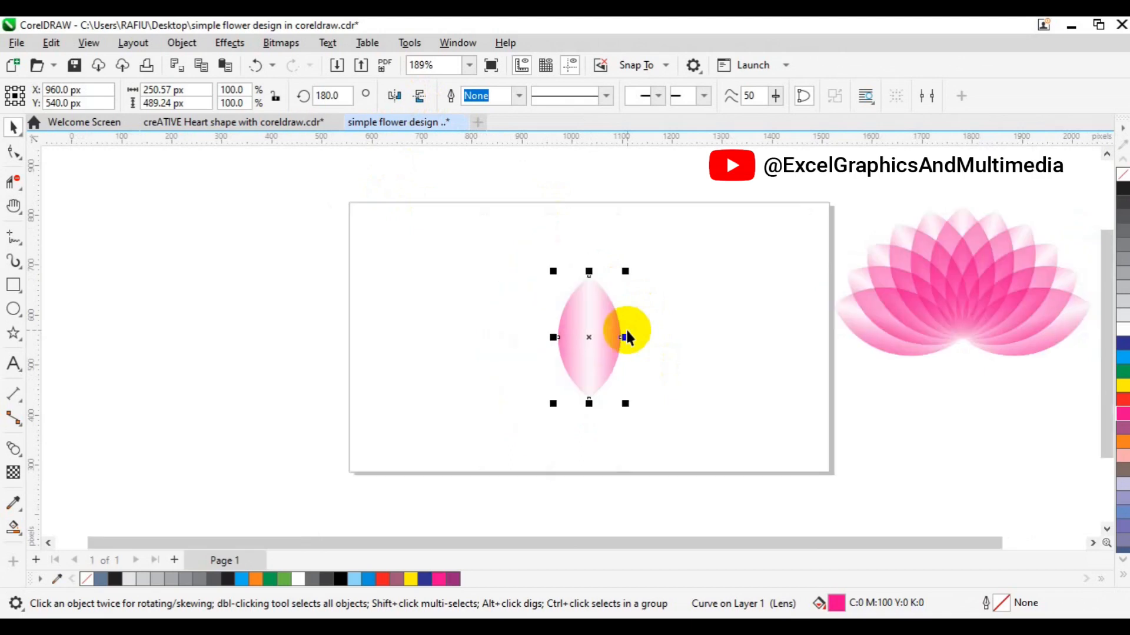
{"action": "left_click_drag", "start_coordinate": [529, 247], "coordinate": [696, 430]}
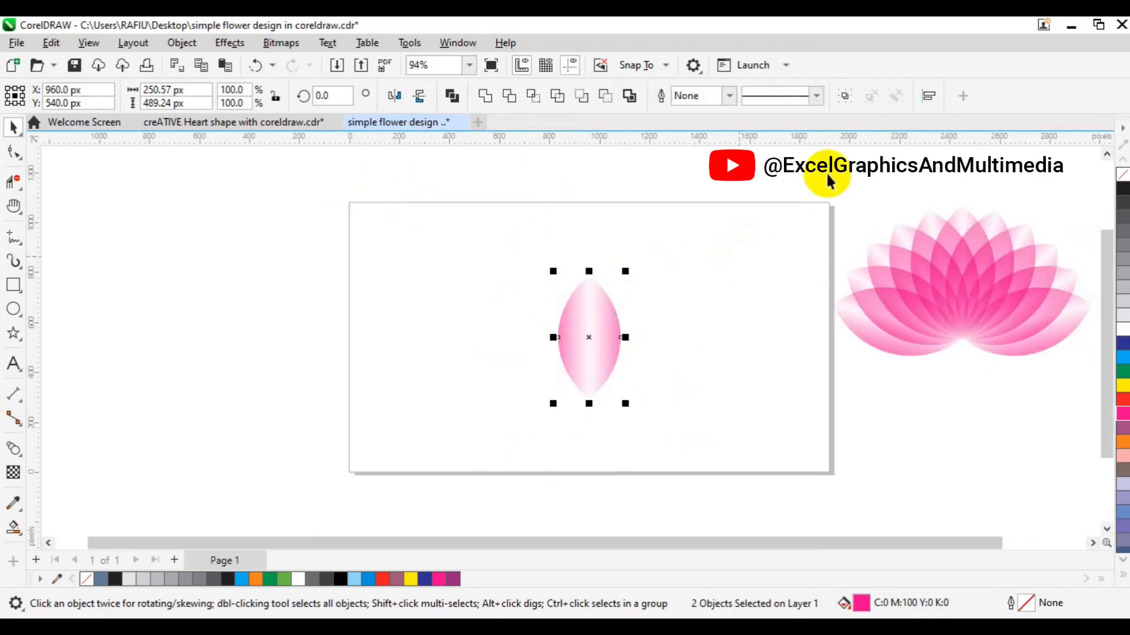
{"action": "left_click", "coordinate": [850, 96]}
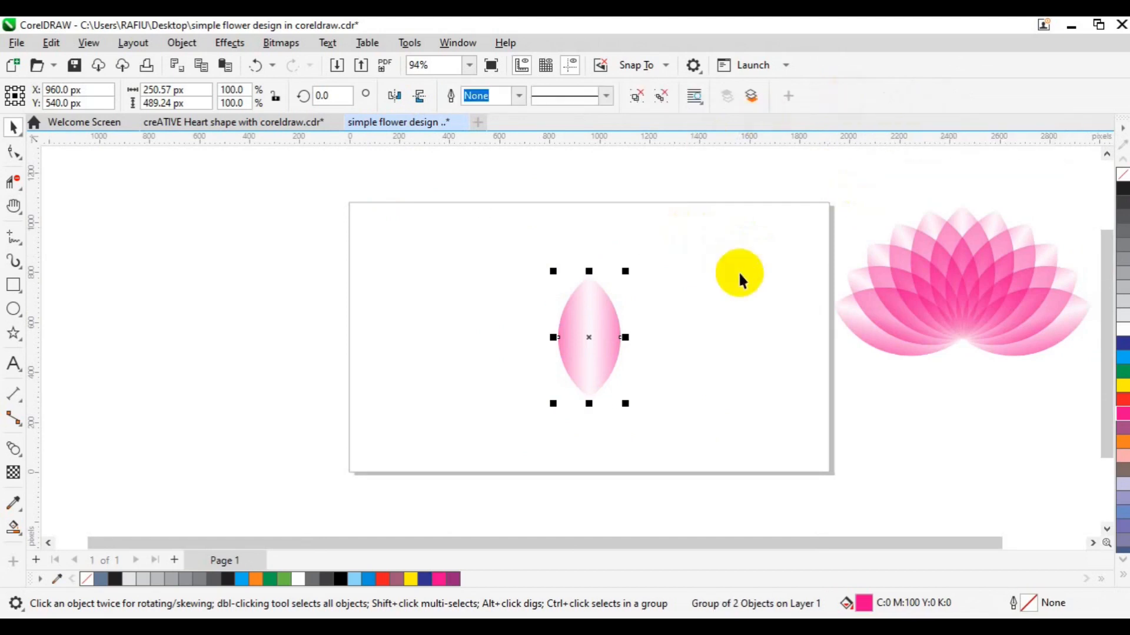
Step: Set up a 15° Rotate transformation for the grouped petal with its bottom-centre point as the rotation centre
{"action": "left_click", "coordinate": [454, 47]}
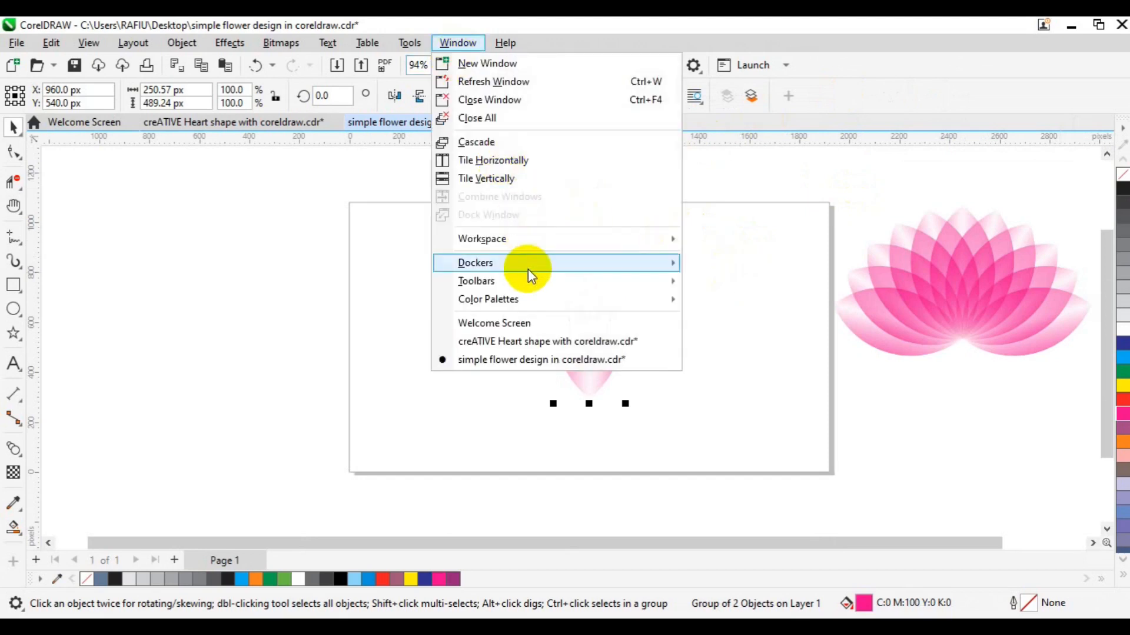
{"action": "mouse_move", "coordinate": [528, 269]}
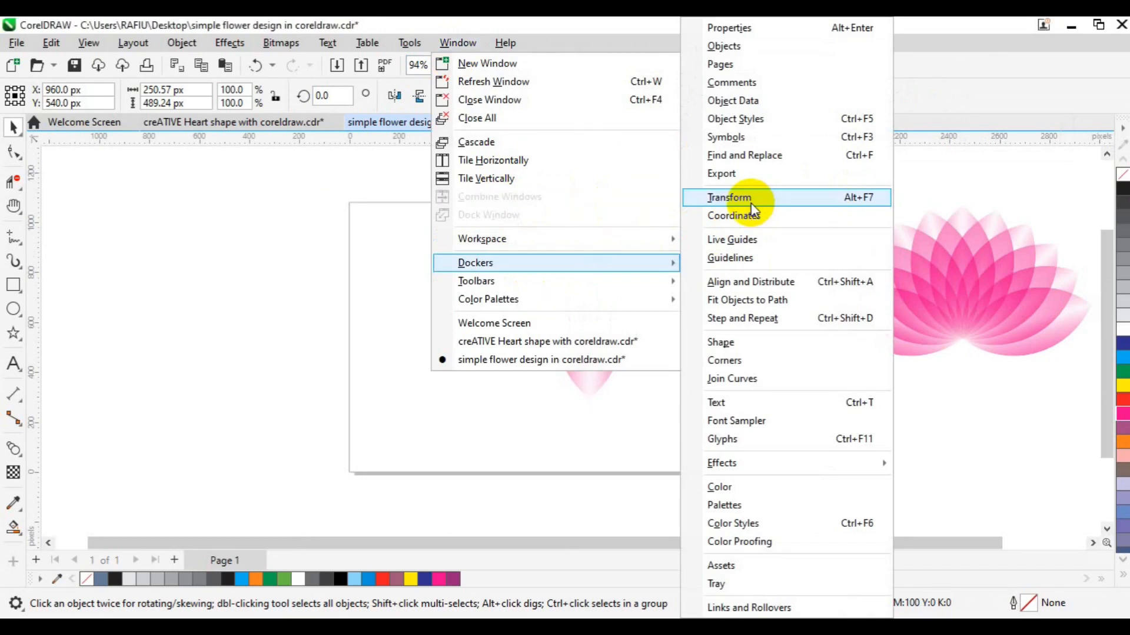
{"action": "left_click", "coordinate": [752, 204]}
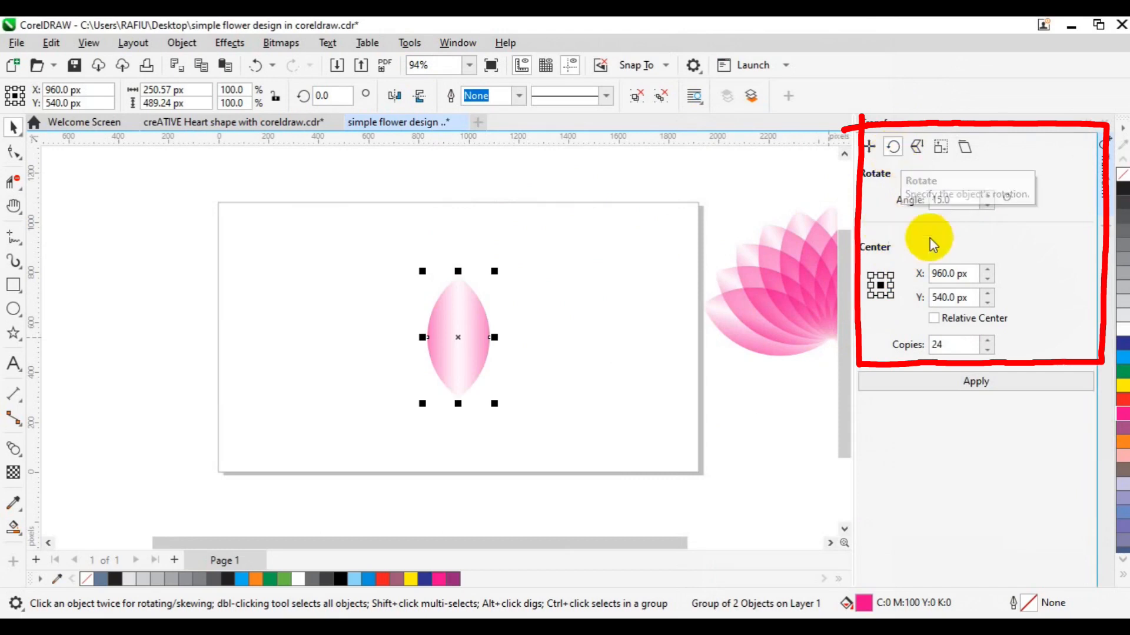
{"action": "left_click_drag", "start_coordinate": [954, 200], "coordinate": [905, 207]}
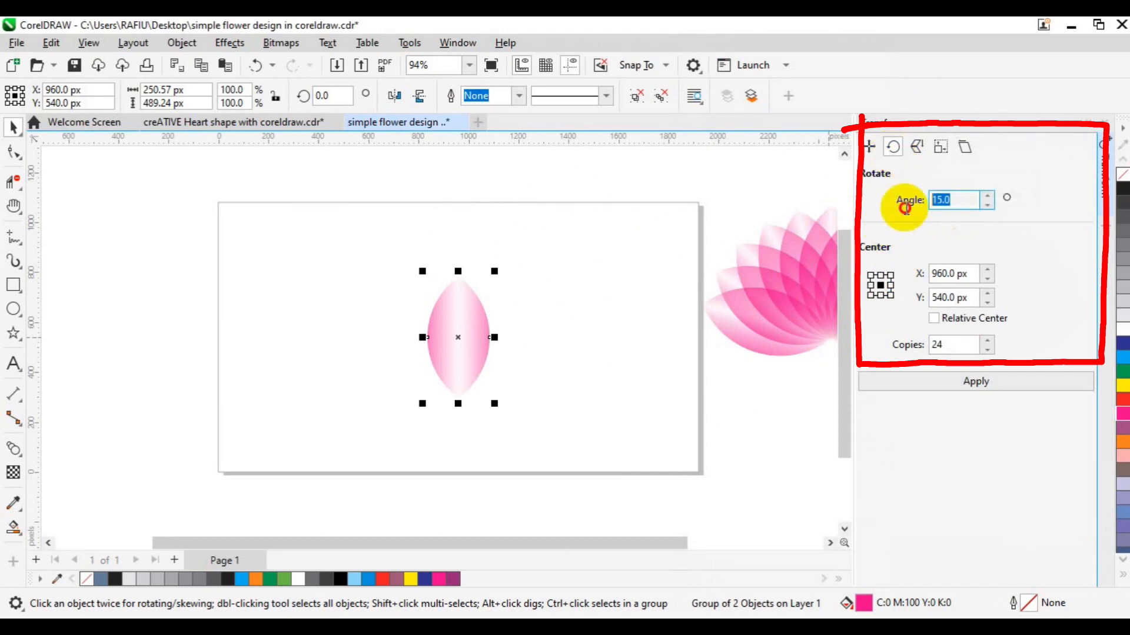
{"action": "left_click", "coordinate": [881, 296]}
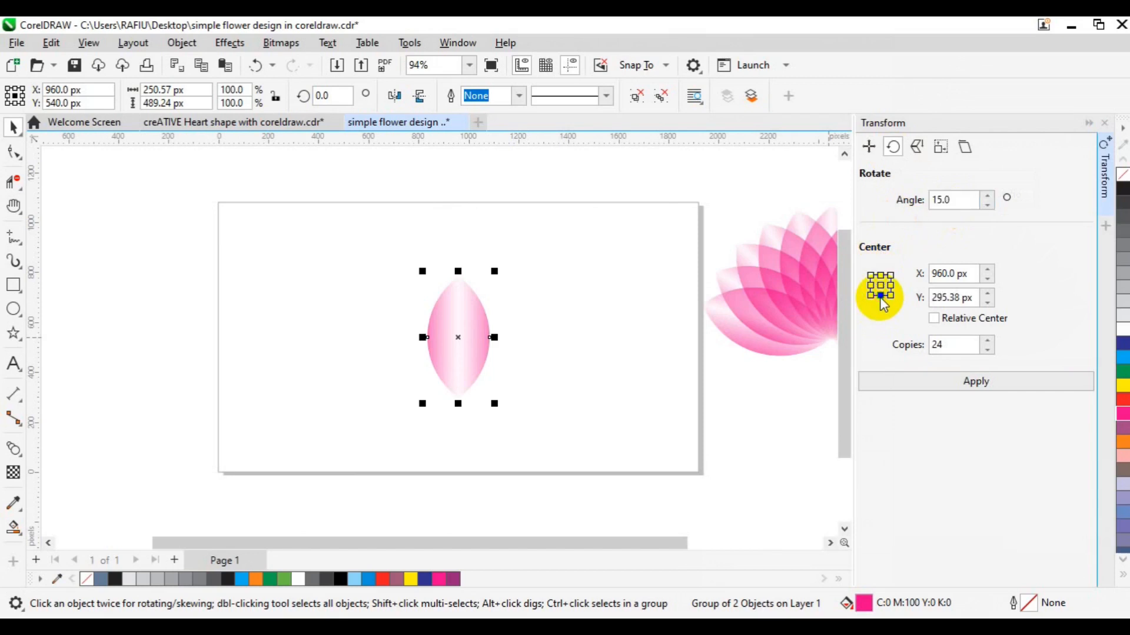
Step: Keep the rotation pivot at the petal's bottom tip and apply the rotation with 24 copies to form a full flower
{"action": "left_click", "coordinate": [471, 330]}
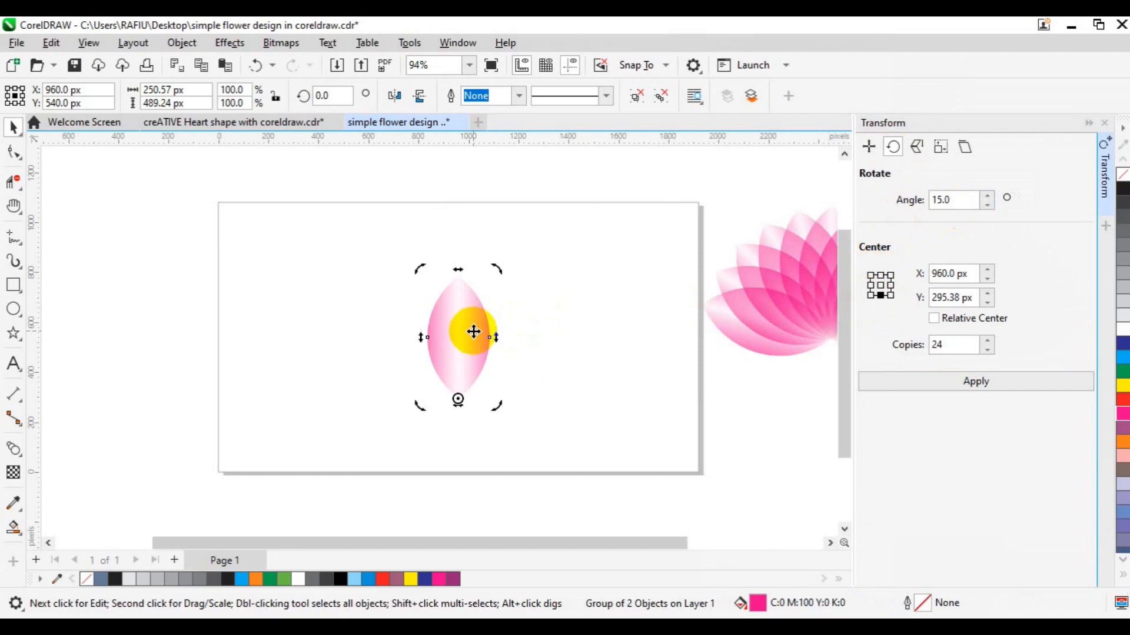
{"action": "left_click_drag", "start_coordinate": [459, 337], "coordinate": [458, 402]}
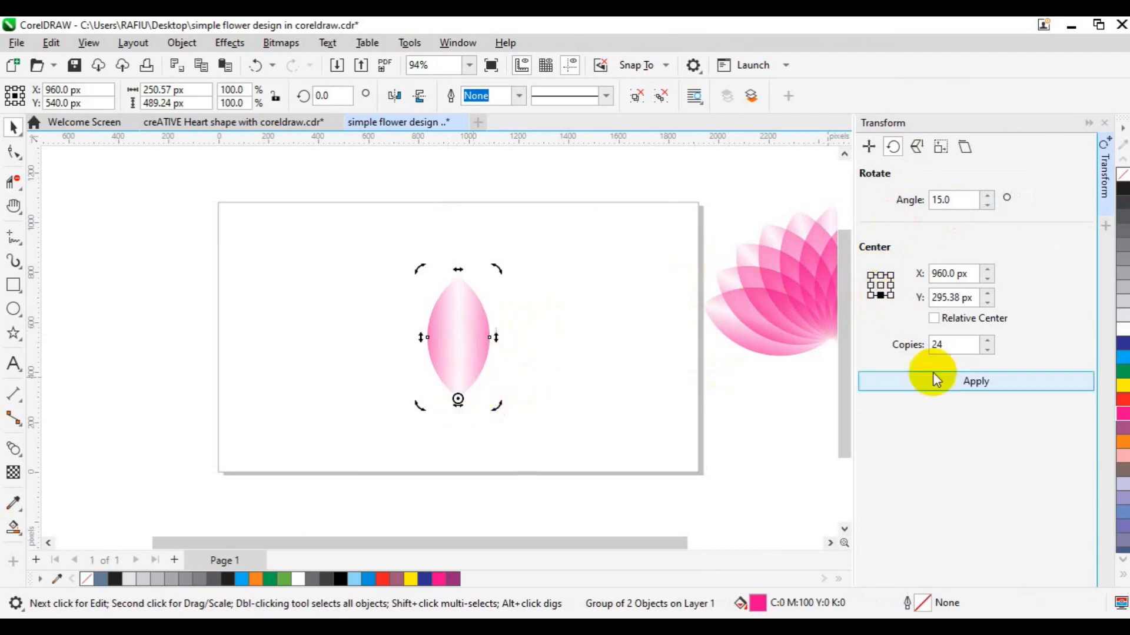
{"action": "left_click_drag", "start_coordinate": [960, 350], "coordinate": [922, 345]}
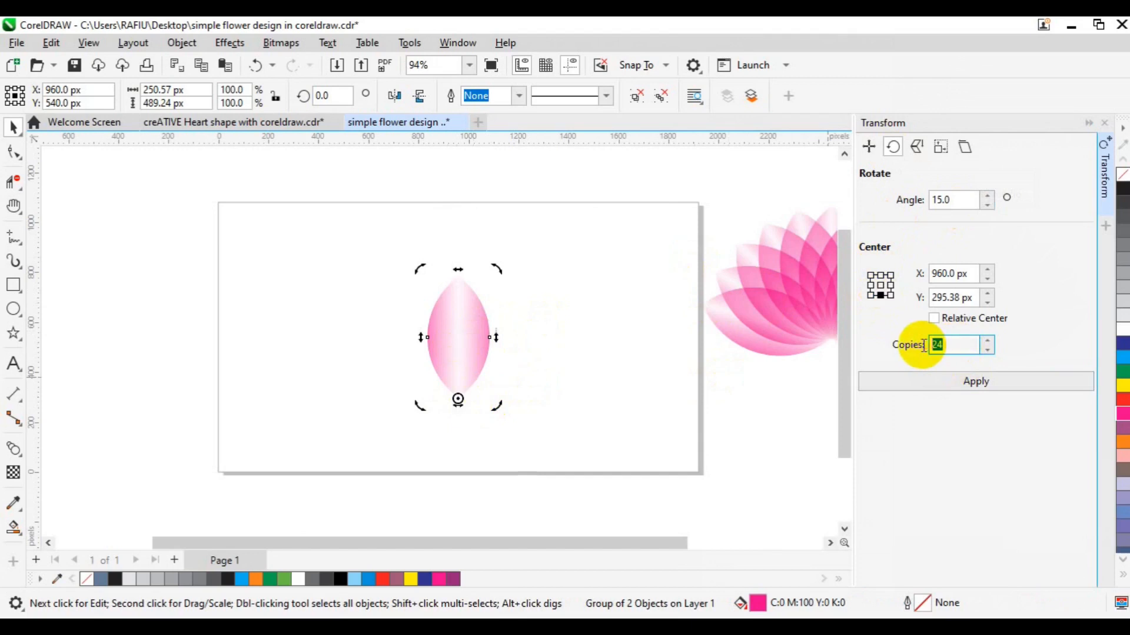
{"action": "left_click", "coordinate": [927, 382]}
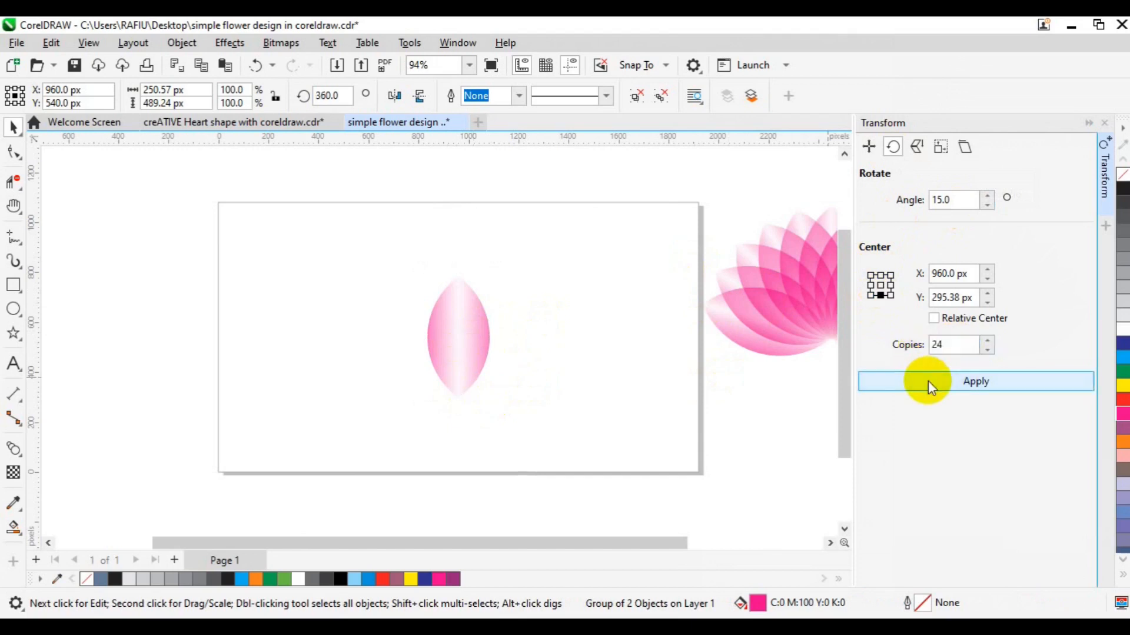
{"action": "left_click", "coordinate": [665, 453]}
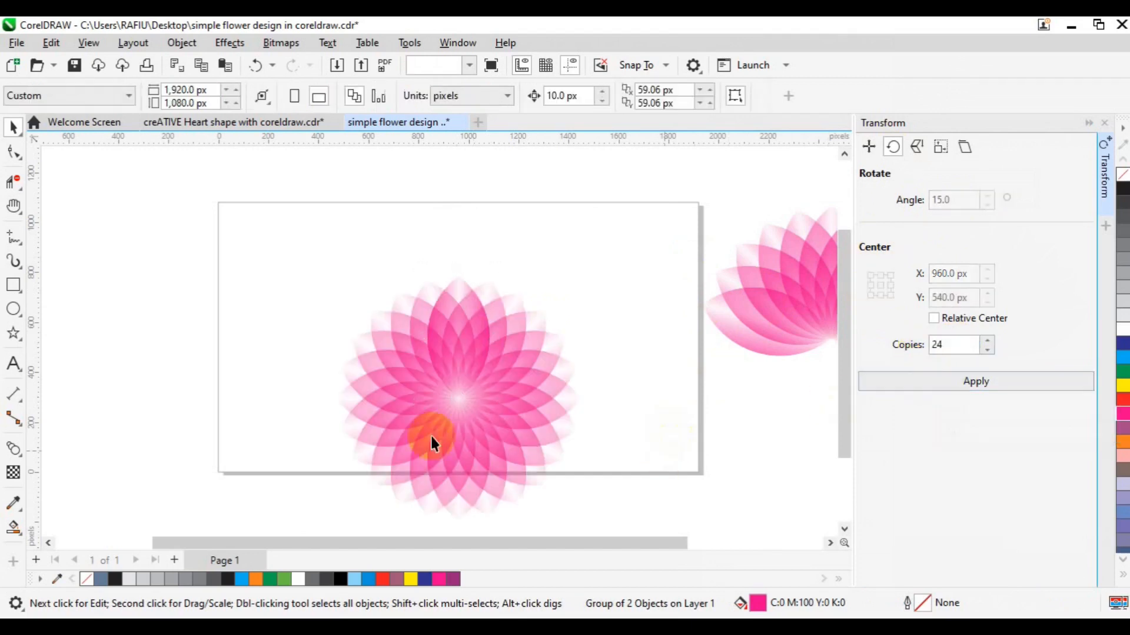
Step: Try deleting the flower's top petal, undo the deletion and clear the selection
{"action": "left_click", "coordinate": [459, 291]}
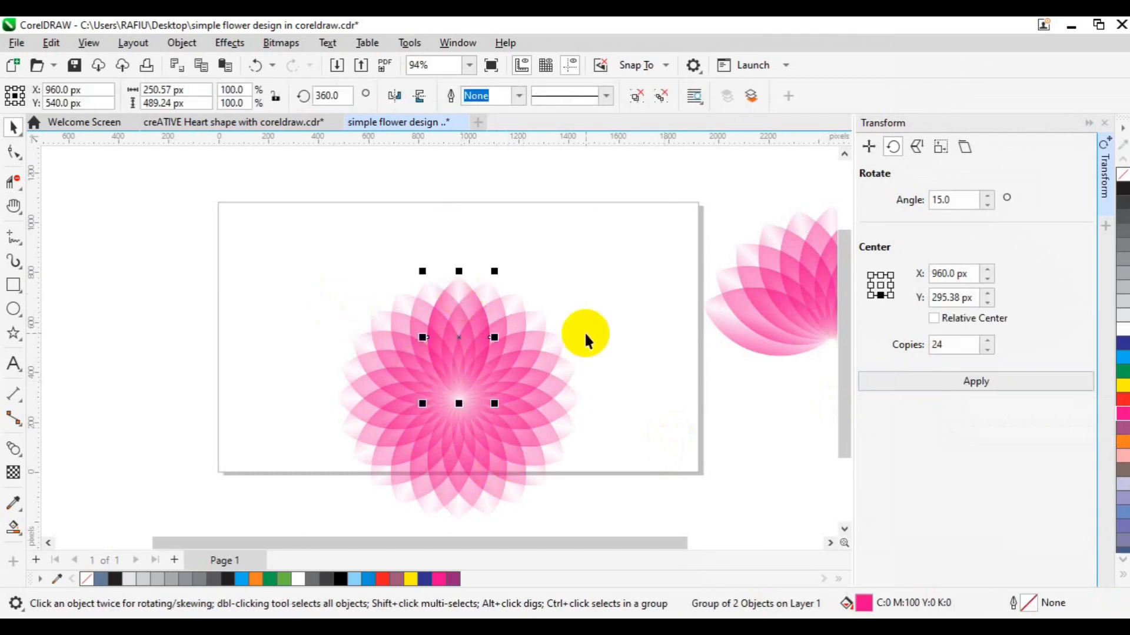
{"action": "left_click", "coordinate": [585, 336]}
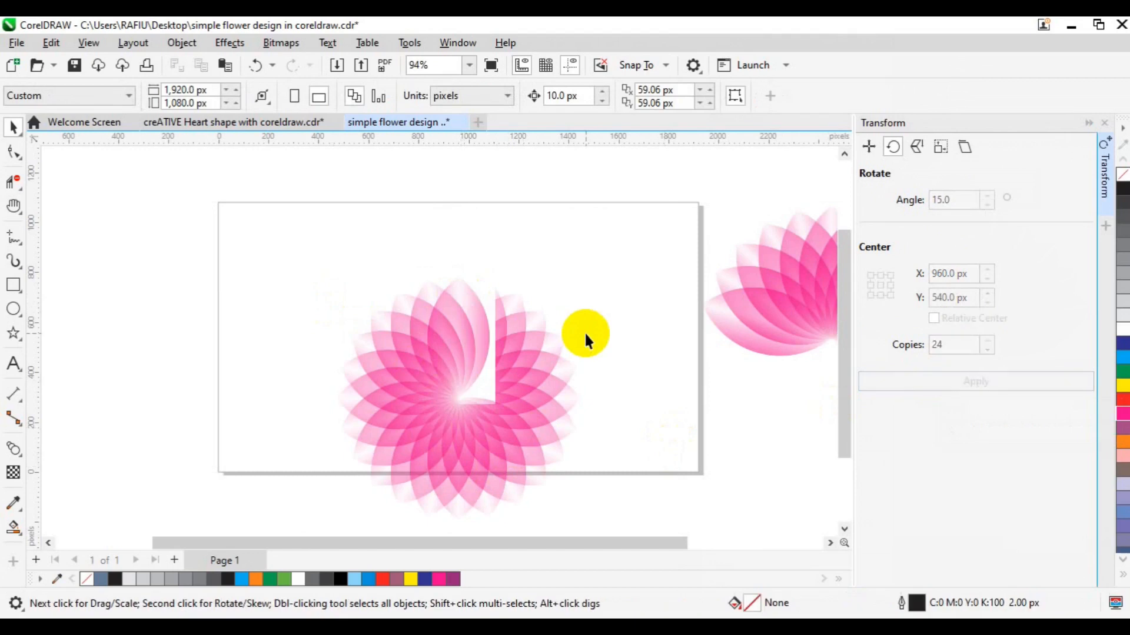
{"action": "key", "text": "ctrl+z"}
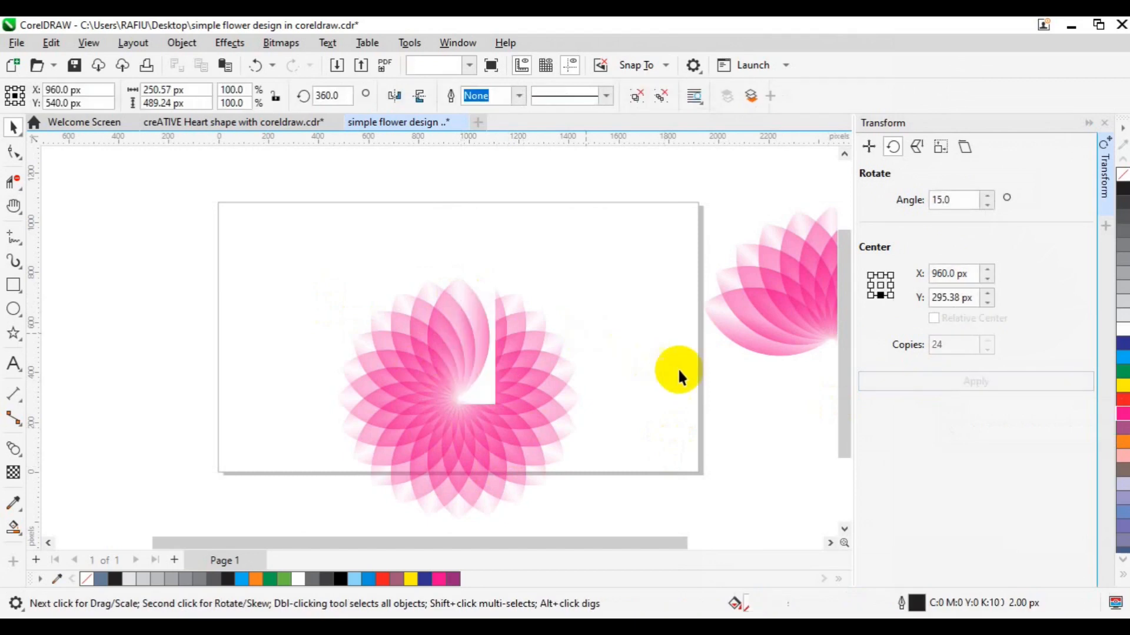
{"action": "left_click", "coordinate": [751, 433]}
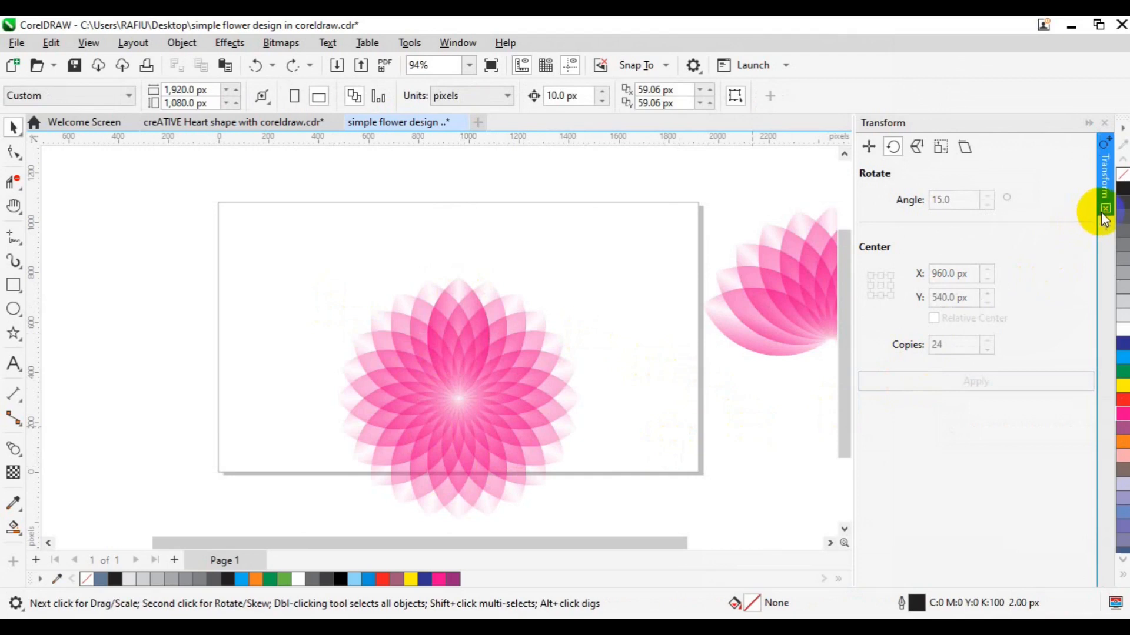
Step: Close the Transform docker and remove the duplicate top petal by moving it out of the flower and deleting it
{"action": "left_click", "coordinate": [1104, 210]}
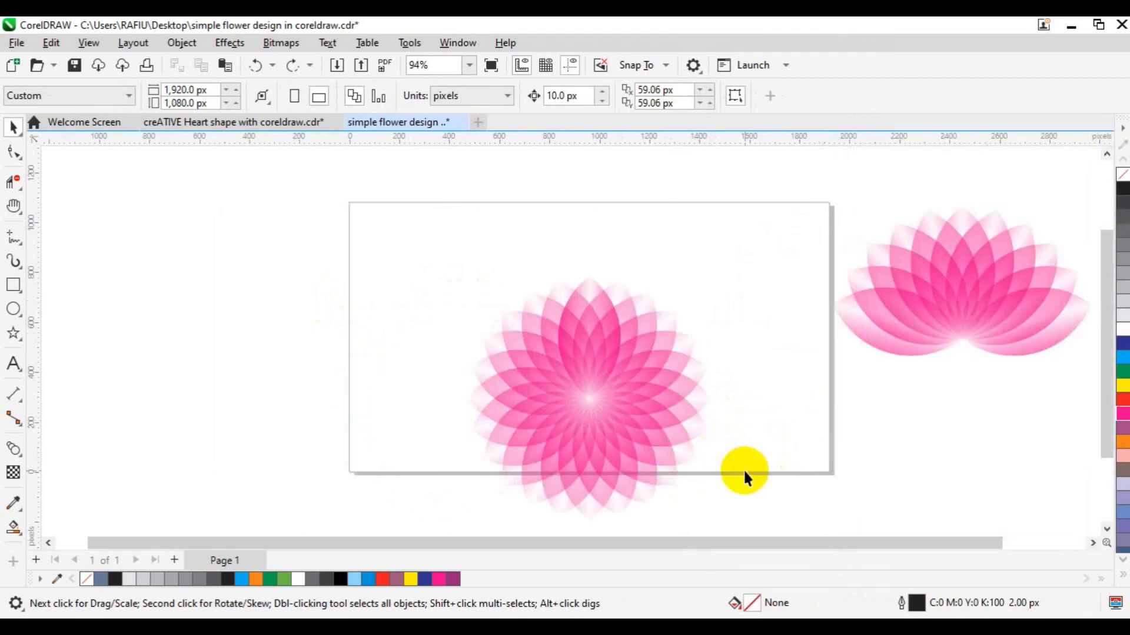
{"action": "key", "text": "h"}
{"action": "left_click_drag", "start_coordinate": [606, 462], "coordinate": [600, 423]}
{"action": "key", "text": "space"}
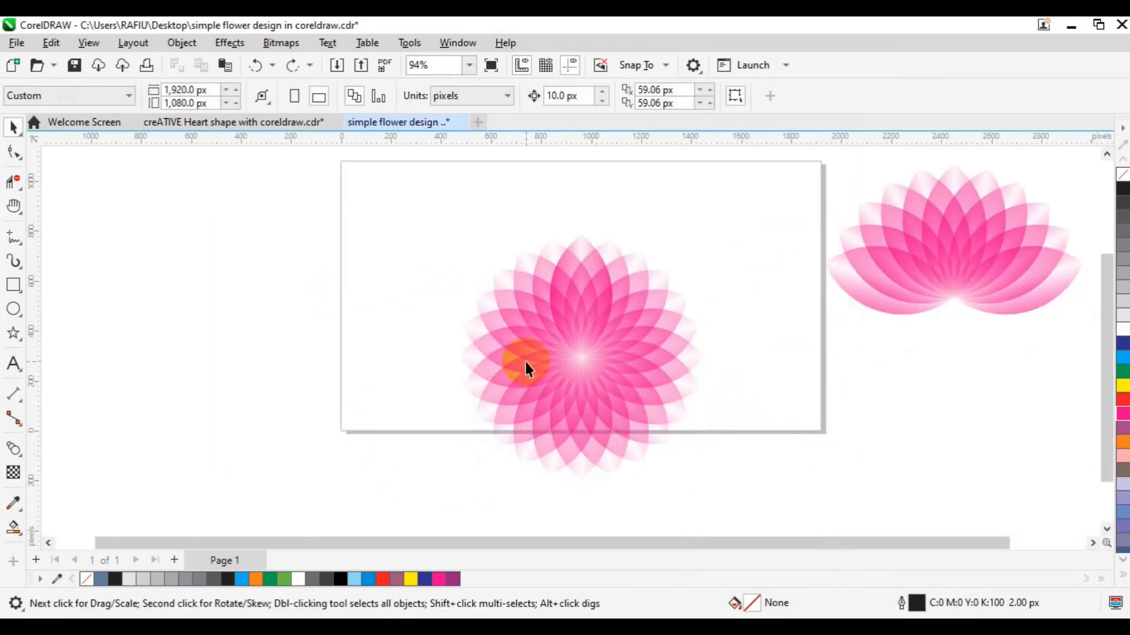
{"action": "left_click", "coordinate": [576, 250]}
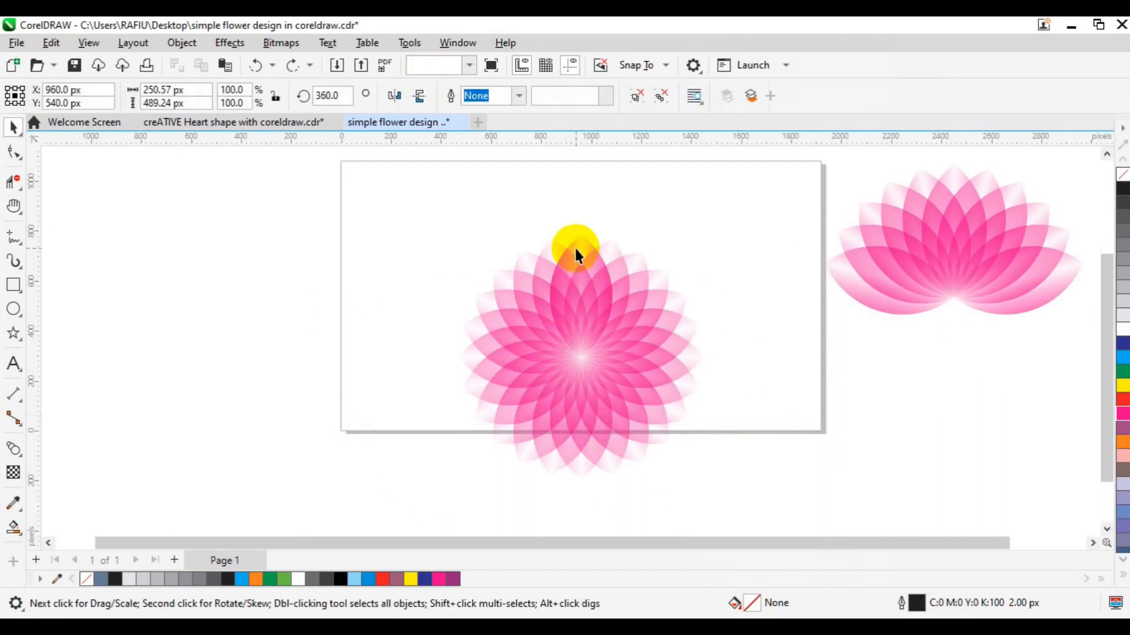
{"action": "left_click_drag", "start_coordinate": [576, 249], "coordinate": [285, 353]}
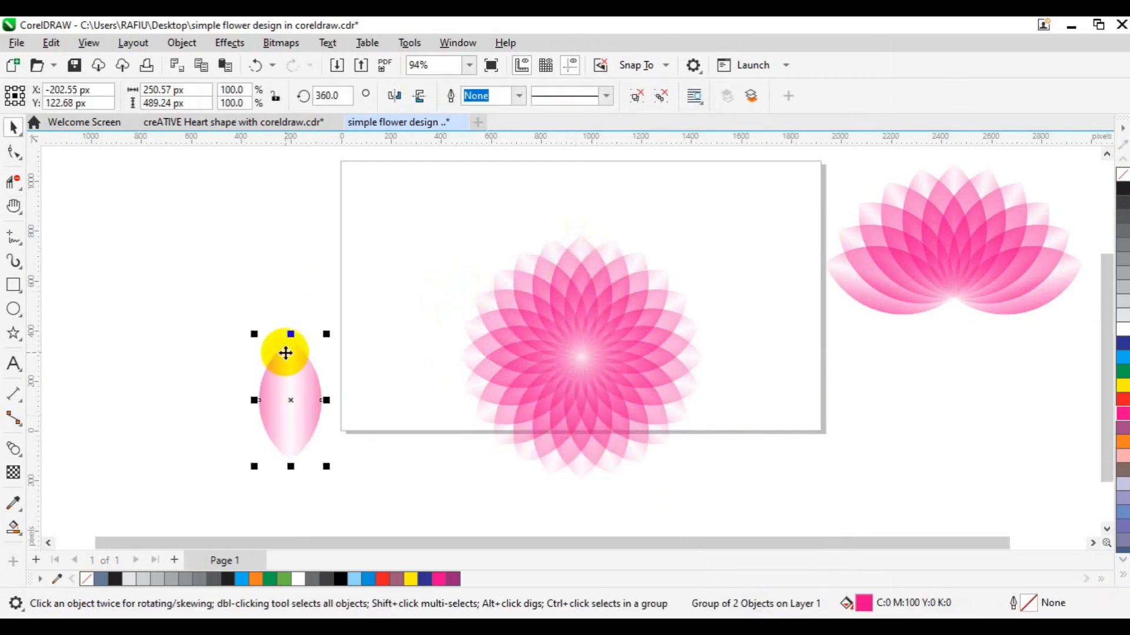
{"action": "key", "text": "Delete"}
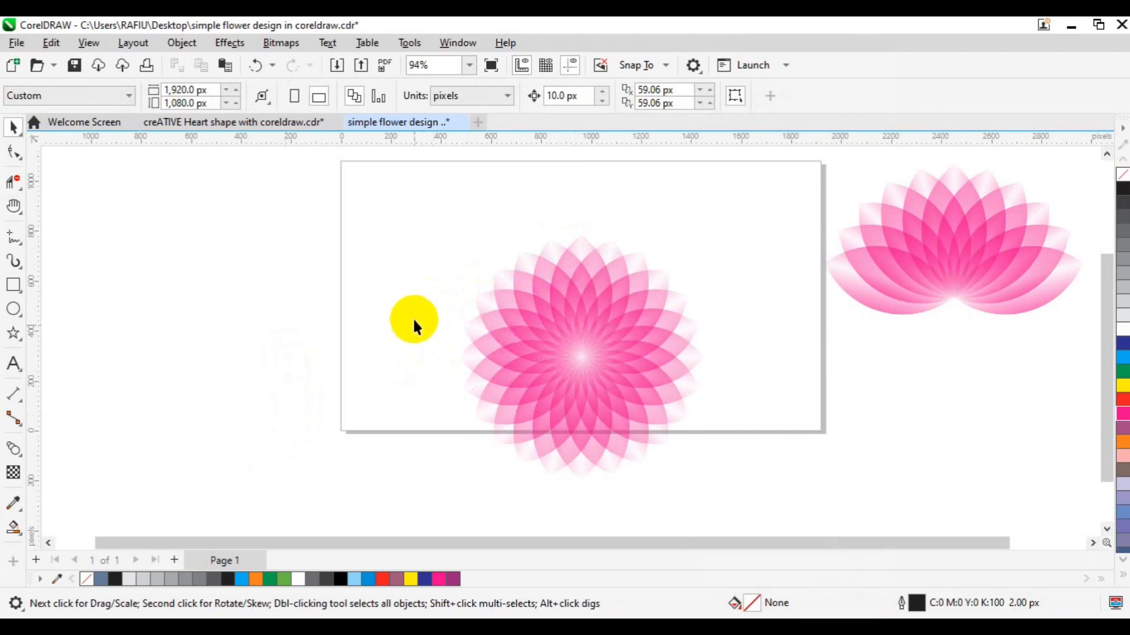
Step: Move the flower's 11 upper petals to the empty area left of the page and group them
{"action": "left_click_drag", "start_coordinate": [299, 187], "coordinate": [729, 387]}
{"action": "left_click_drag", "start_coordinate": [588, 322], "coordinate": [195, 333]}
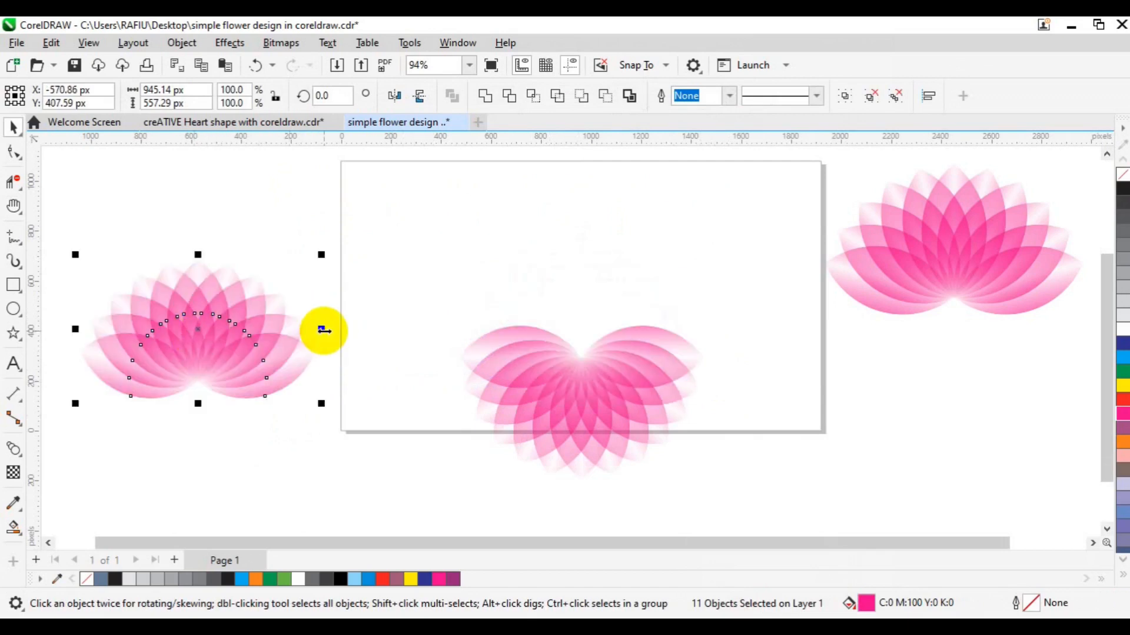
{"action": "left_click", "coordinate": [845, 101]}
{"action": "left_click", "coordinate": [869, 348]}
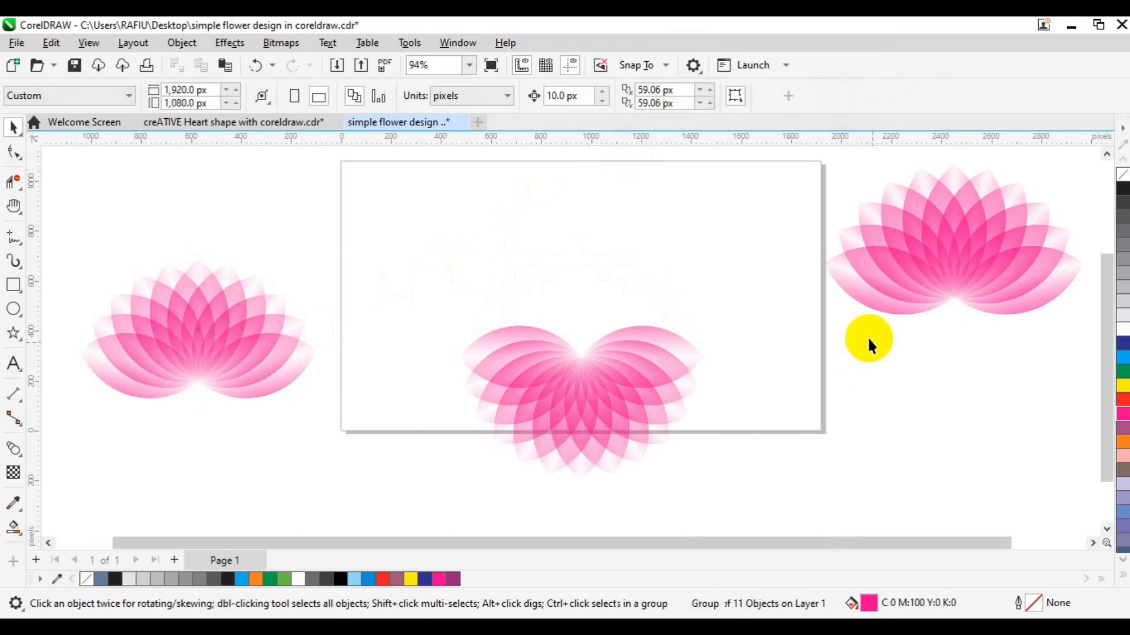
Step: Select all the remaining lower petals on the page and delete them
{"action": "left_click_drag", "start_coordinate": [874, 324], "coordinate": [577, 375]}
{"action": "left_click_drag", "start_coordinate": [452, 437], "coordinate": [408, 485]}
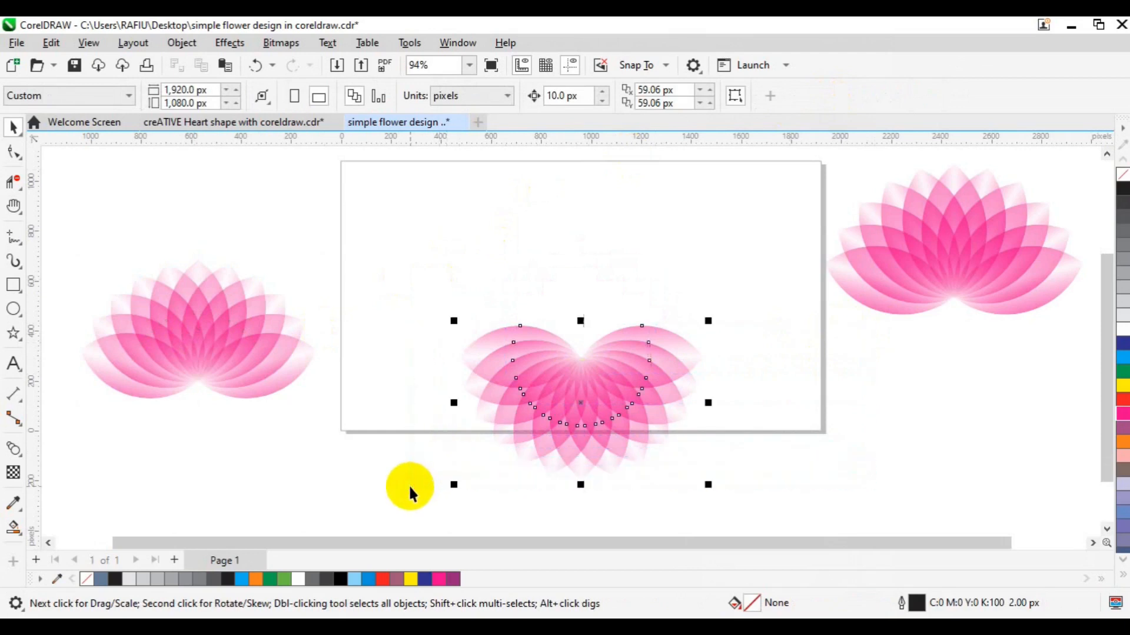
{"action": "key", "text": "Delete"}
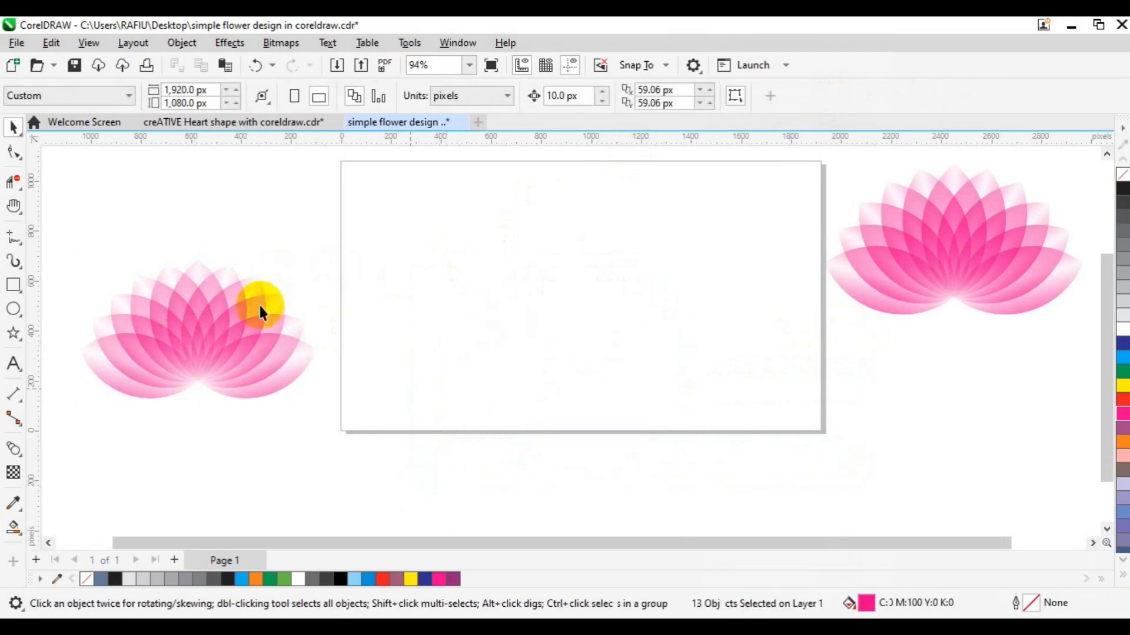
Step: Centre the grouped half flower on the page, enlarge it from its centre to about 123.6%, and deselect it
{"action": "left_click", "coordinate": [257, 338]}
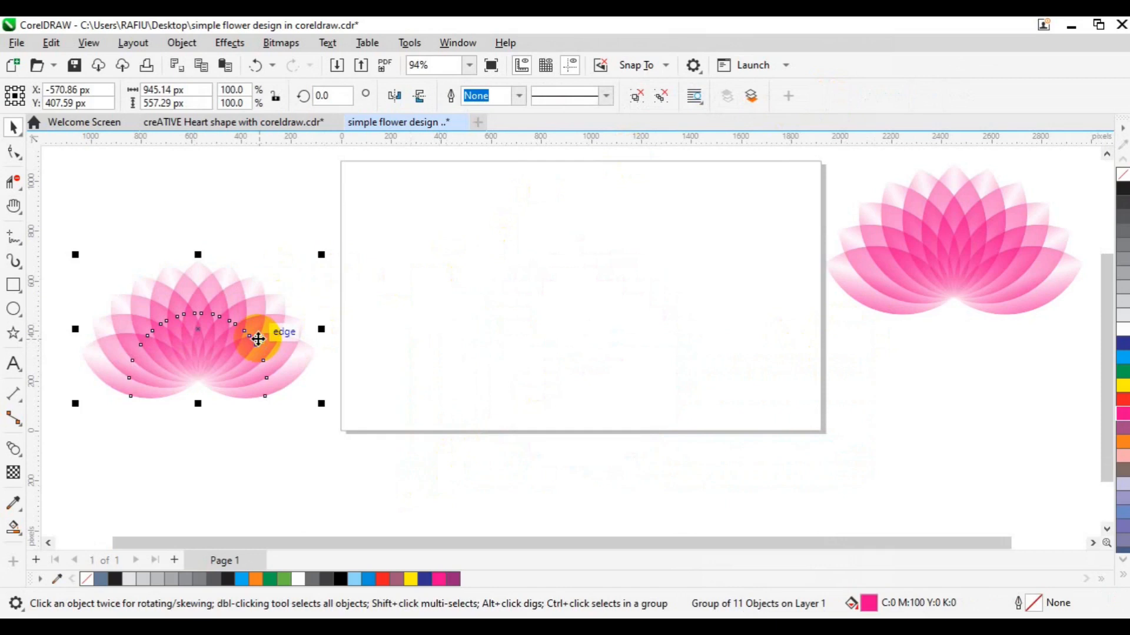
{"action": "key", "text": "p"}
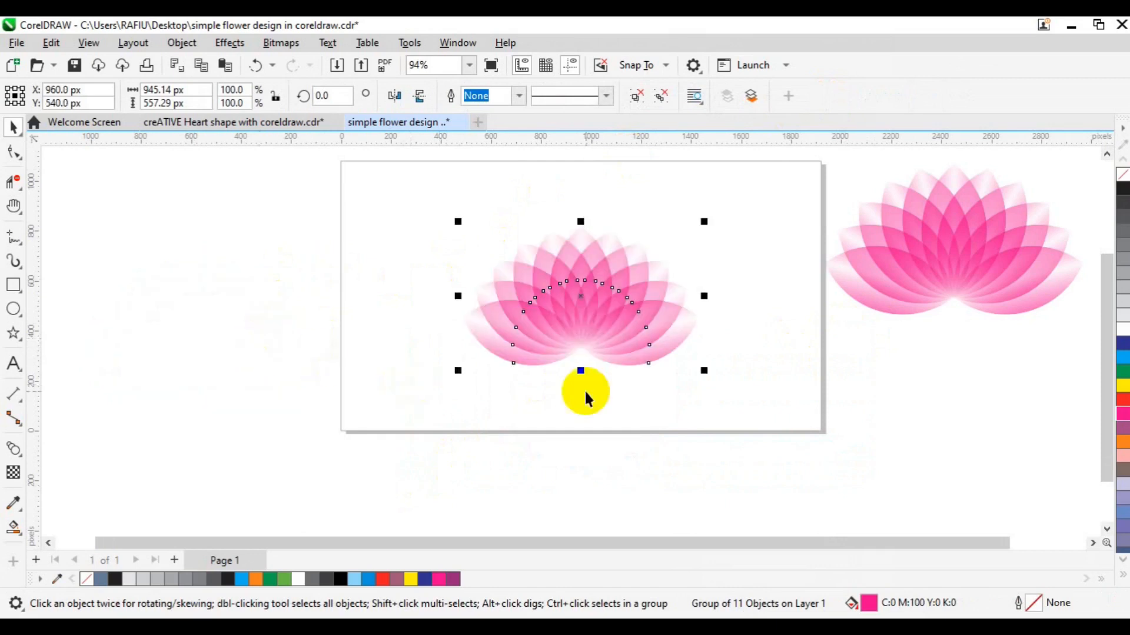
{"action": "left_click_drag", "start_coordinate": [706, 373], "coordinate": [739, 387]}
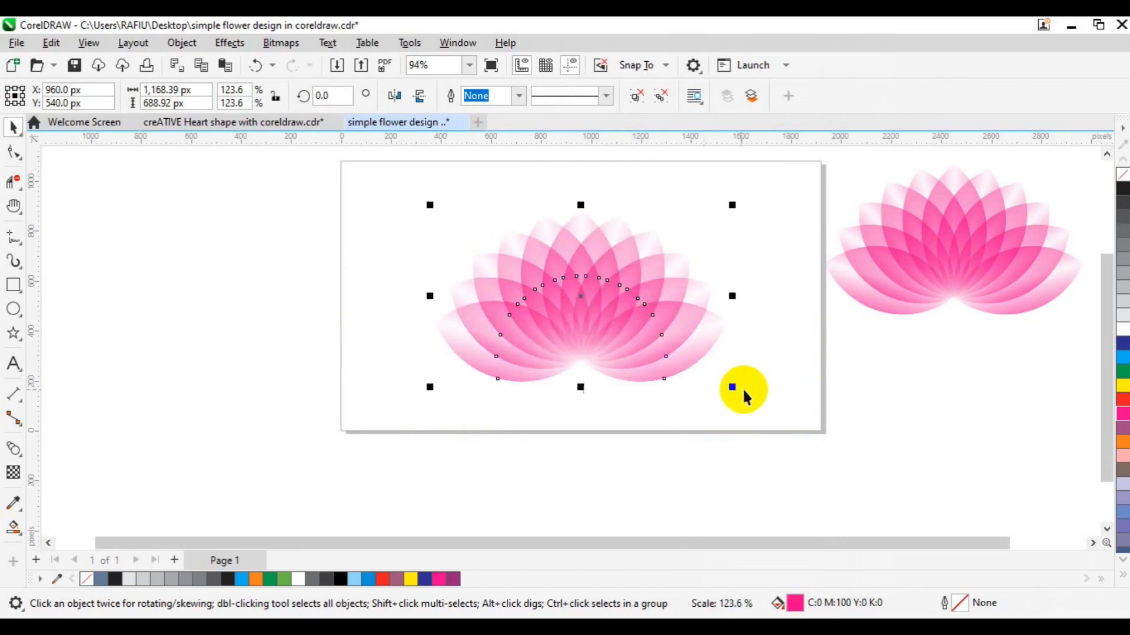
{"action": "left_click", "coordinate": [759, 482]}
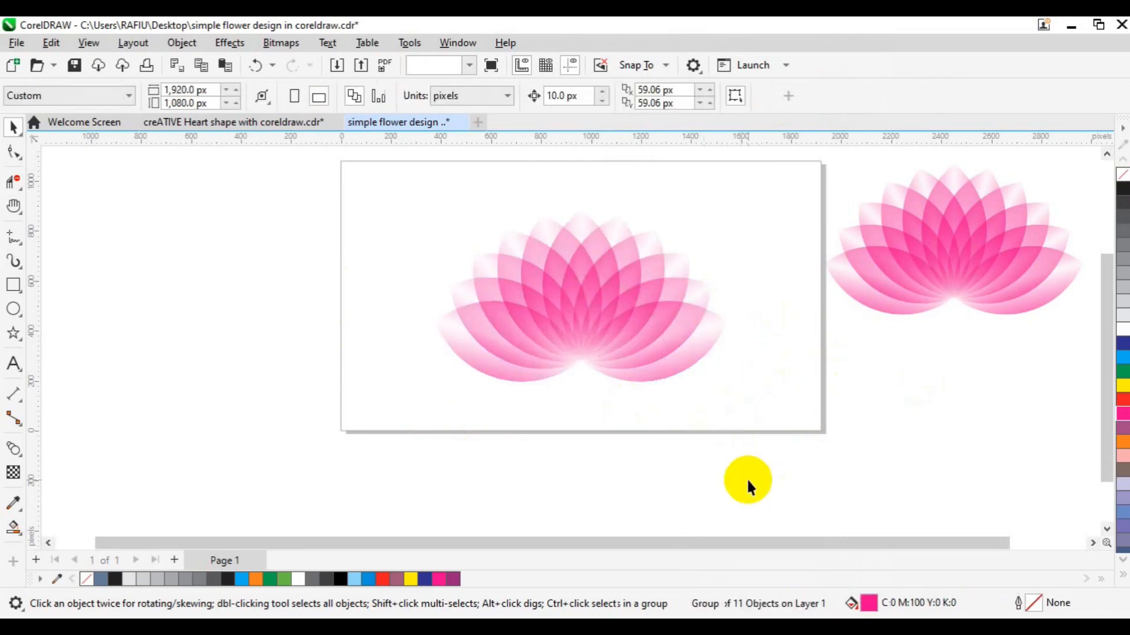